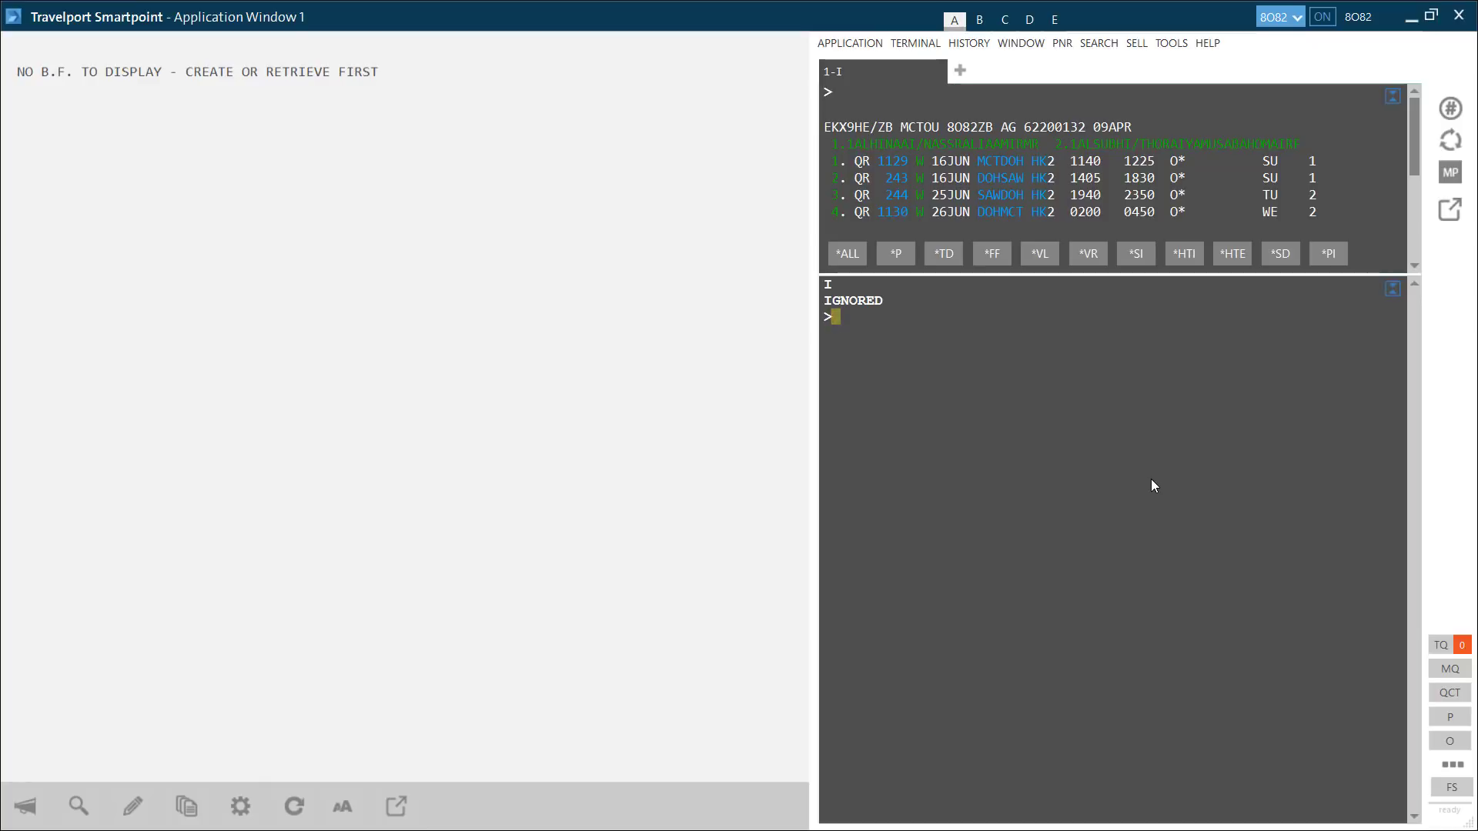
- Display PK availability from Lahore to Muscat for 16JUN with A16JUNLHEMCT*PK
type("16J")
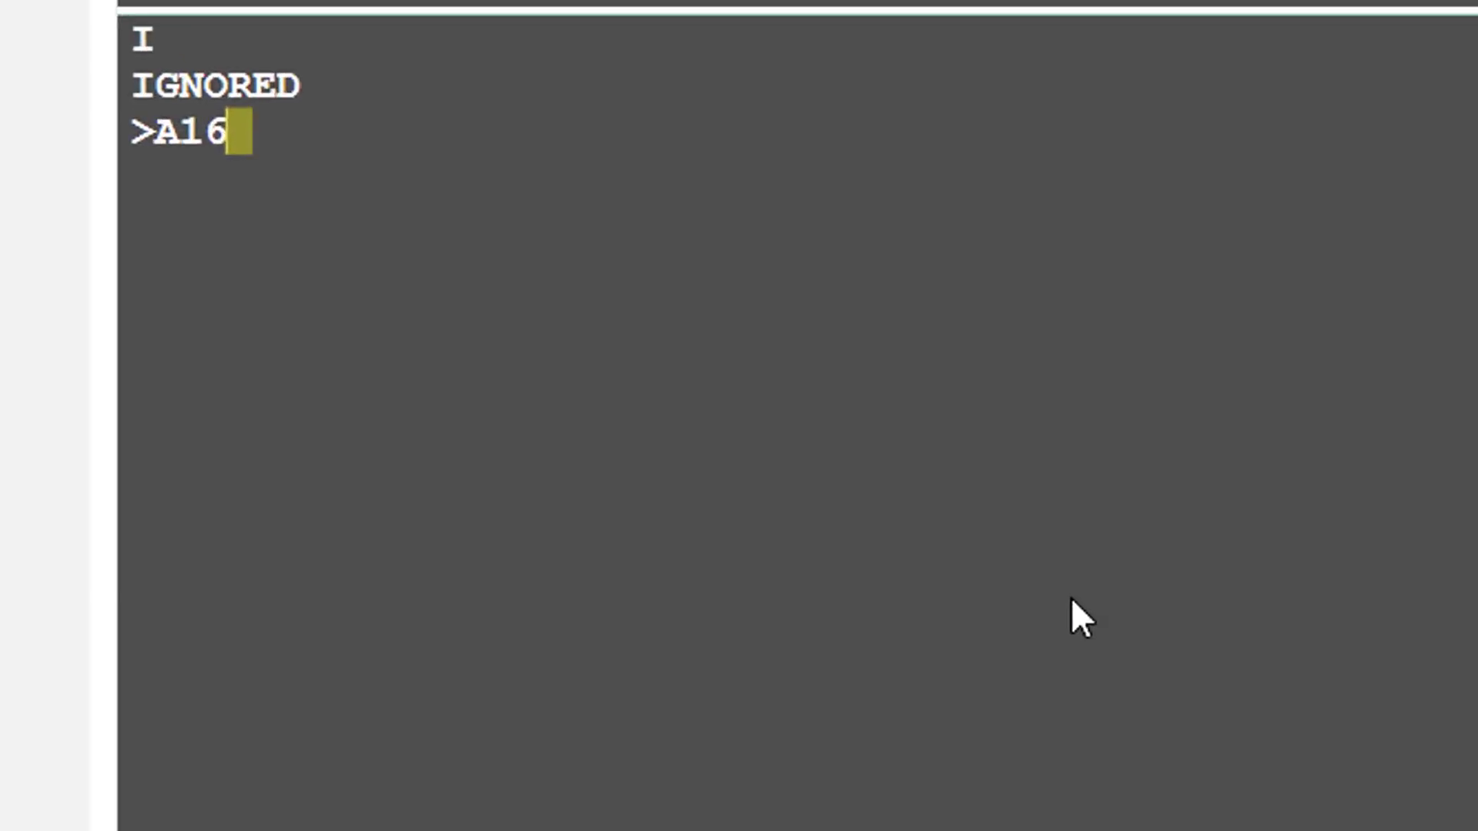
type("UNLHEMCT")
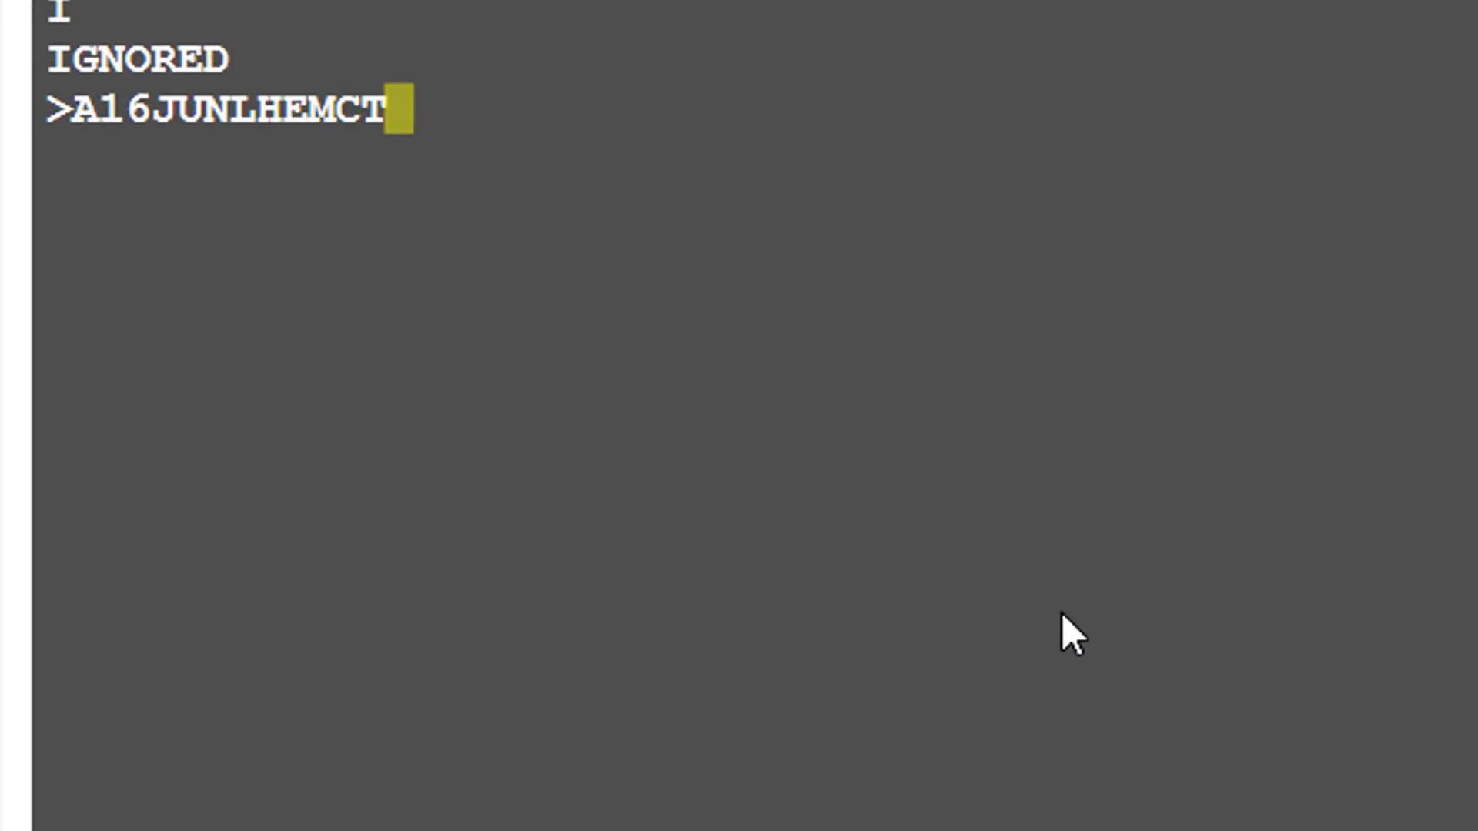
type("*PK")
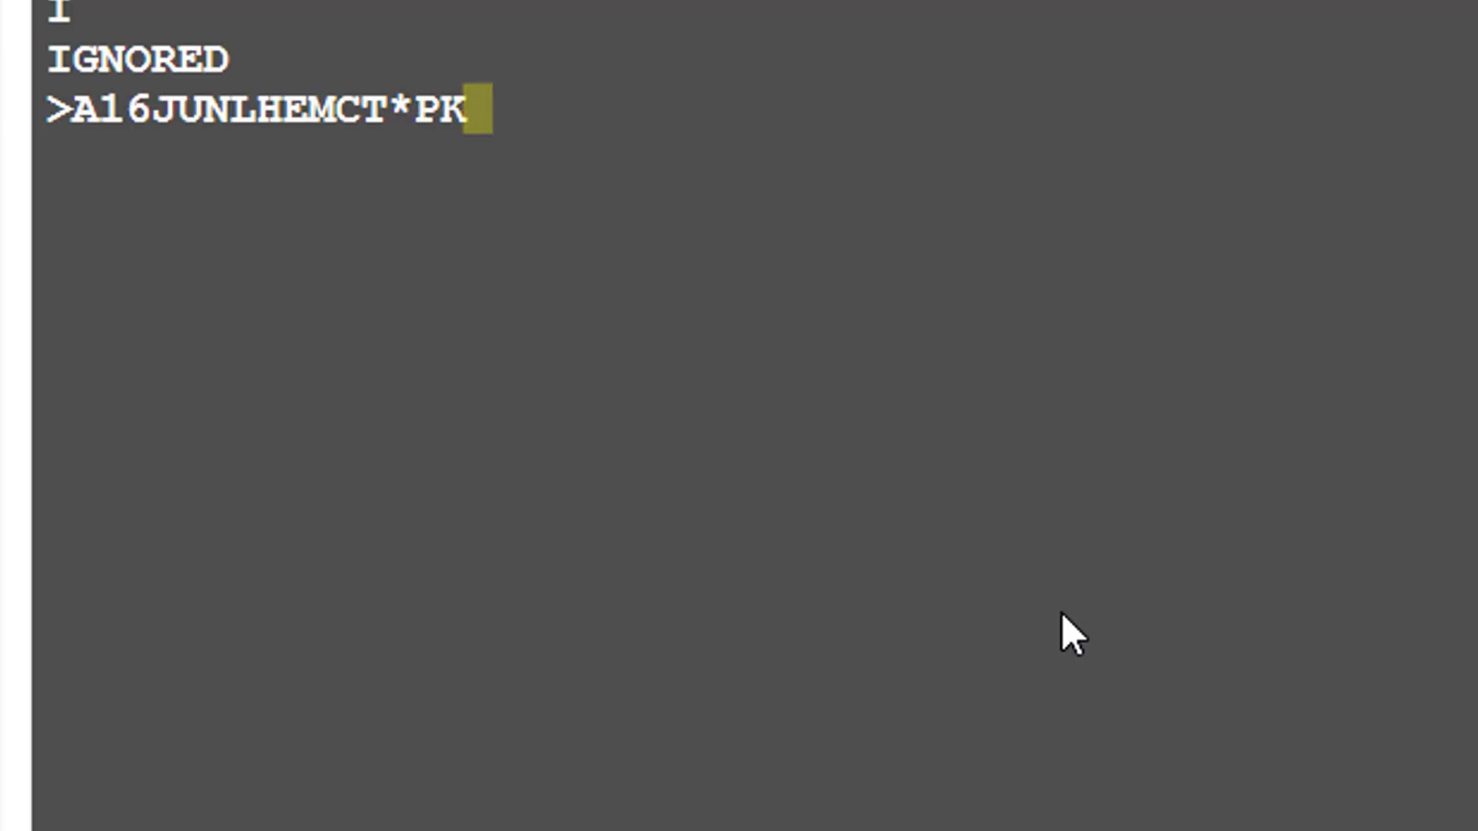
key("Return")
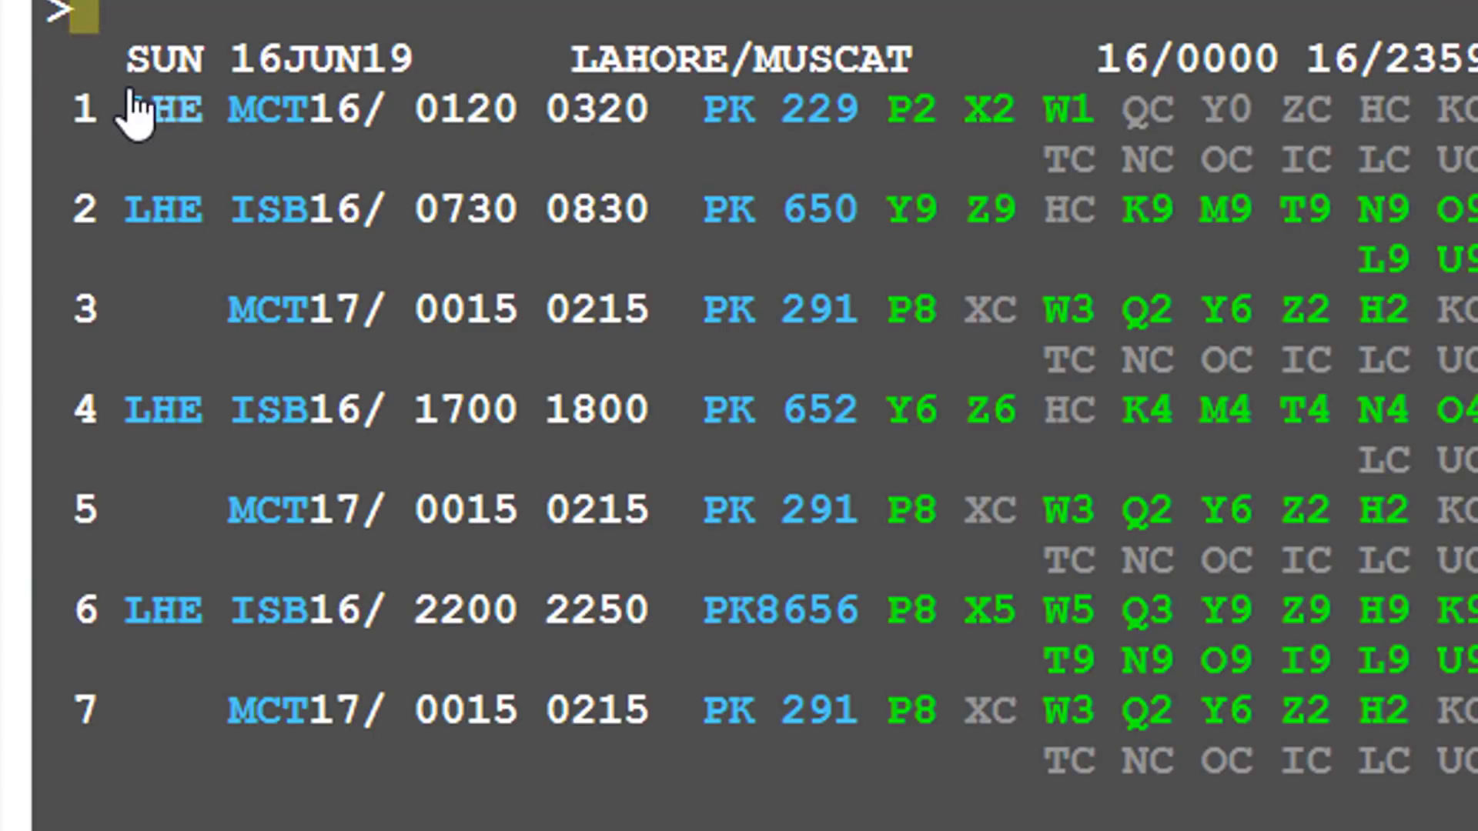
mouse_move(837, 130)
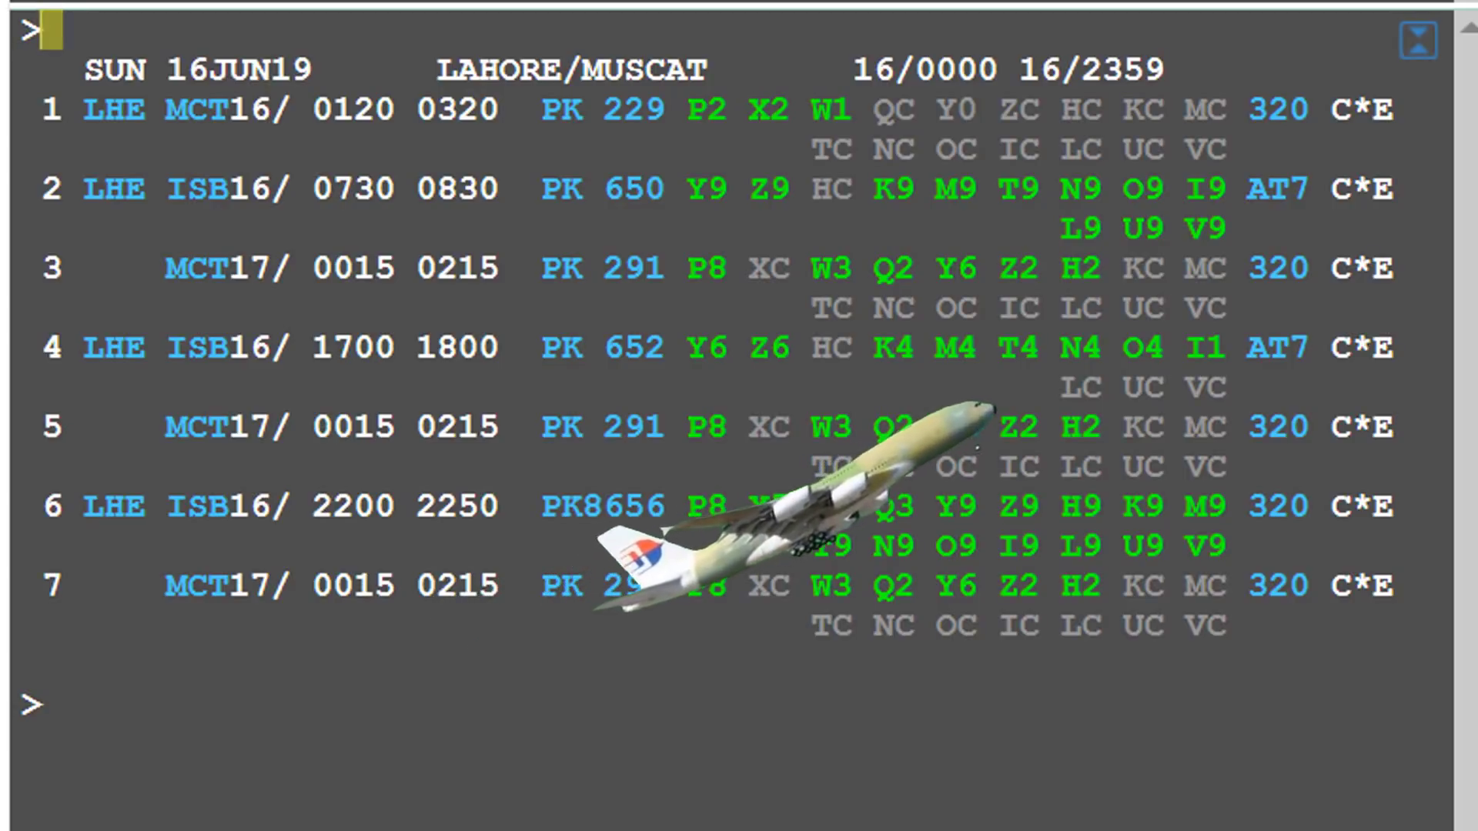
- Request one L-class seat on PK 229 with N1L1LL
type("N1")
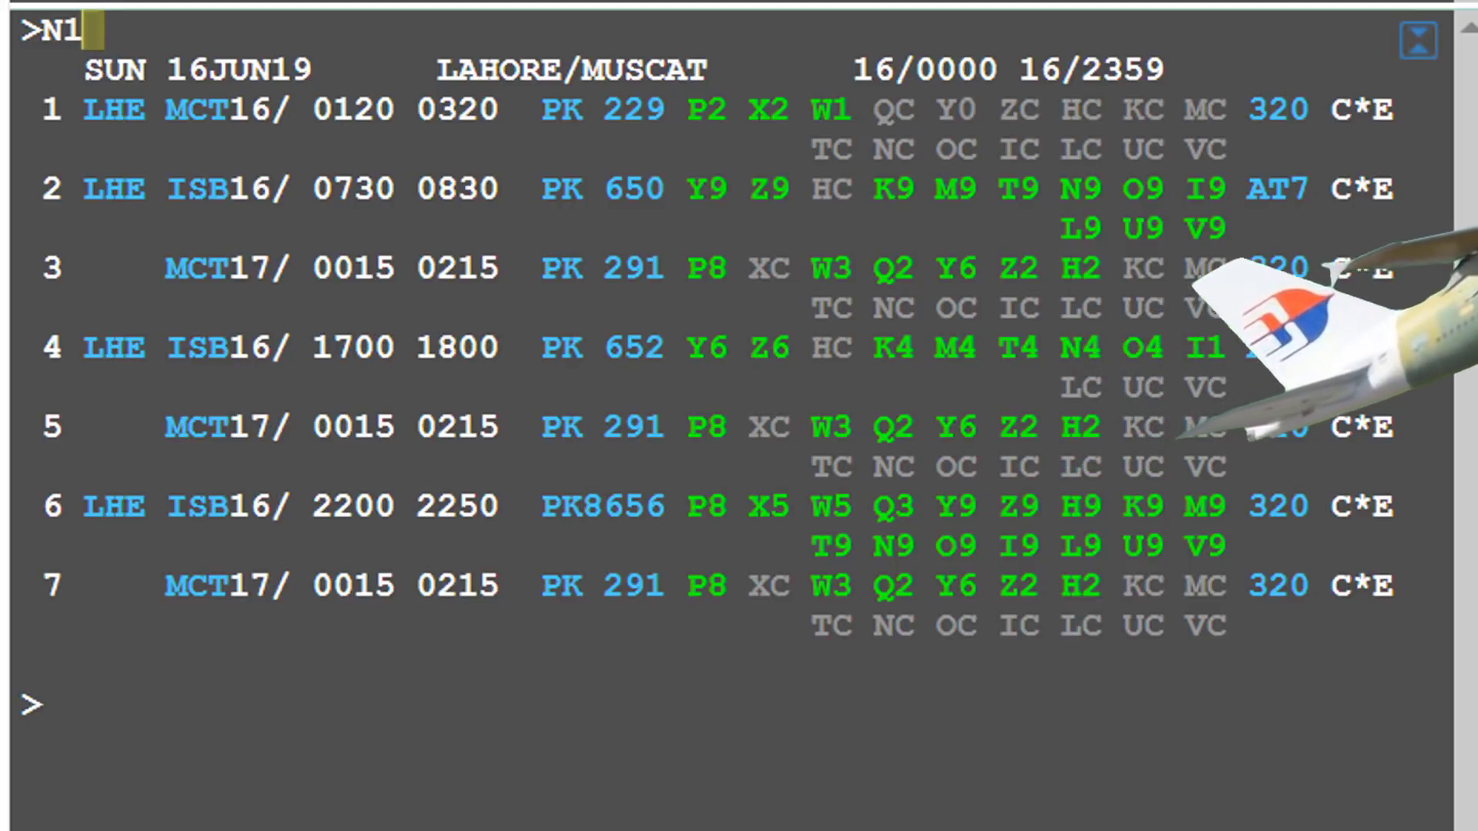
type("L1")
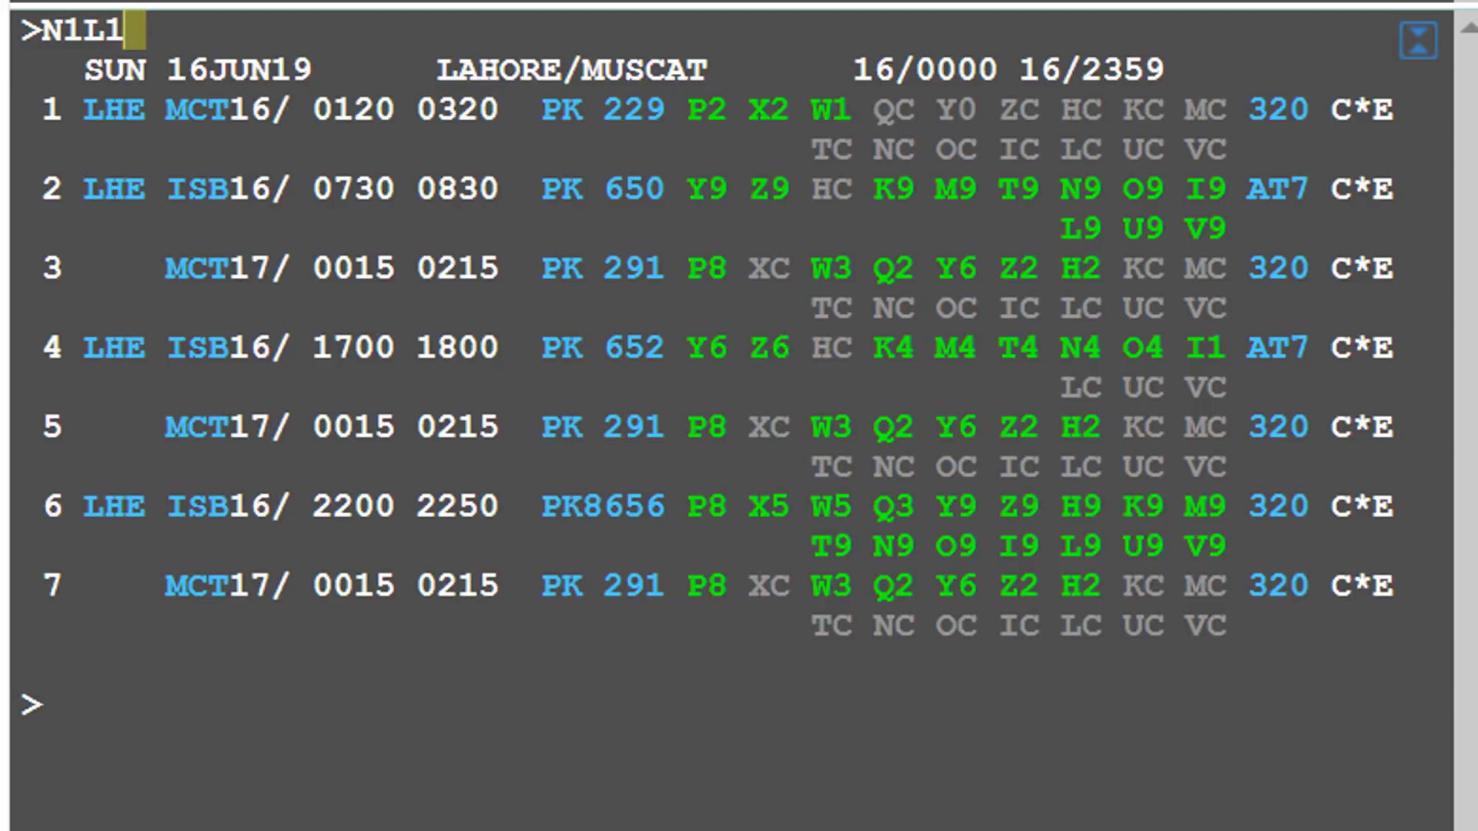
type("LL")
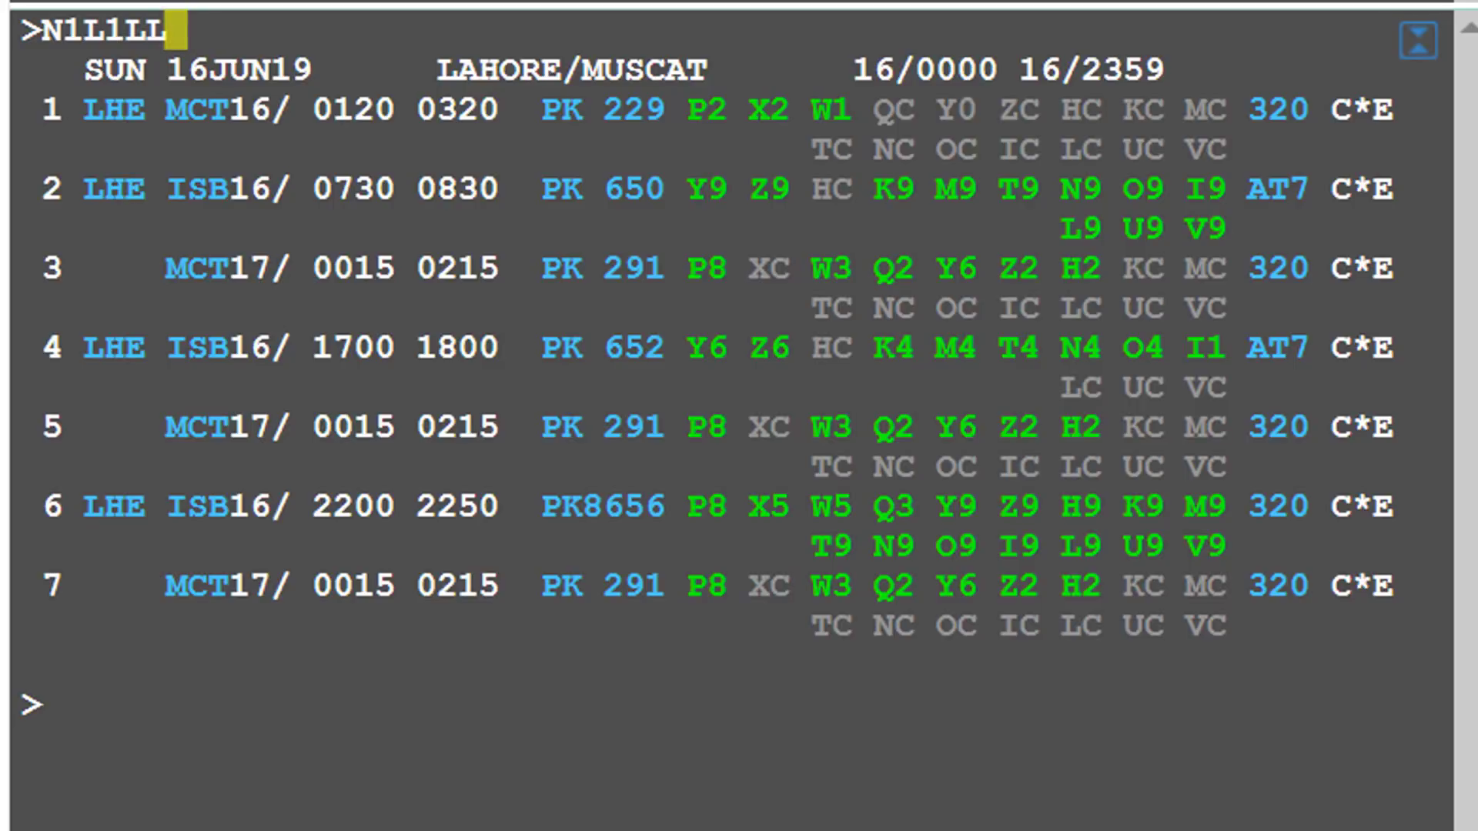
key("Return")
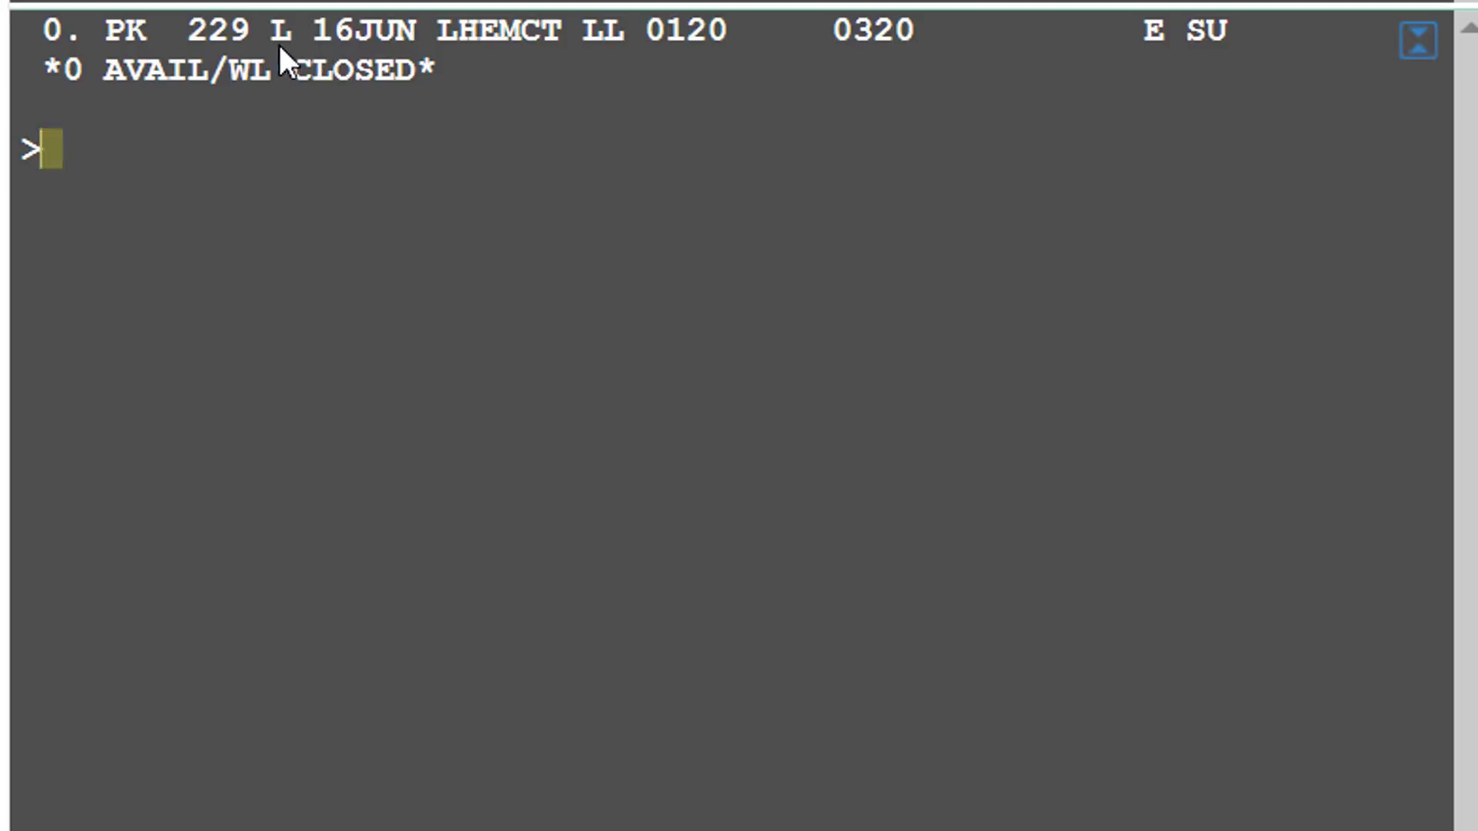
- Ignore the closed L-class sell and begin re-entering A16JUNLHEMCT*PK
left_click_drag(416, 71, 125, 121)
left_click(117, 141)
type("I")
key("Return")
type("I")
key("BackSpace")
type("A16JUNLHEMCT*PK")
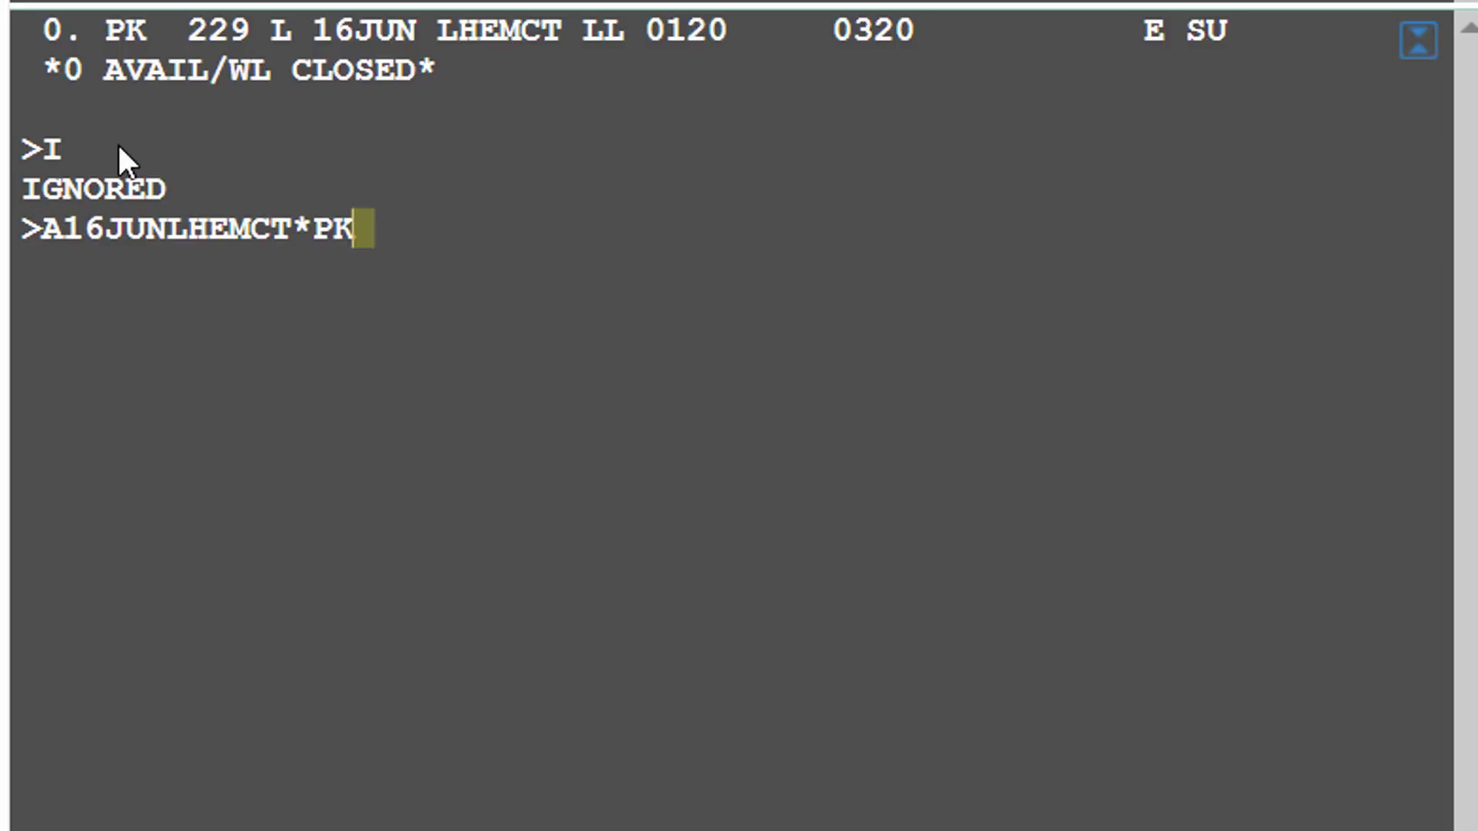
- Redisplay Lahore–Muscat availability and request one N-class seat on PK 229 with N1N1LL
key("Return")
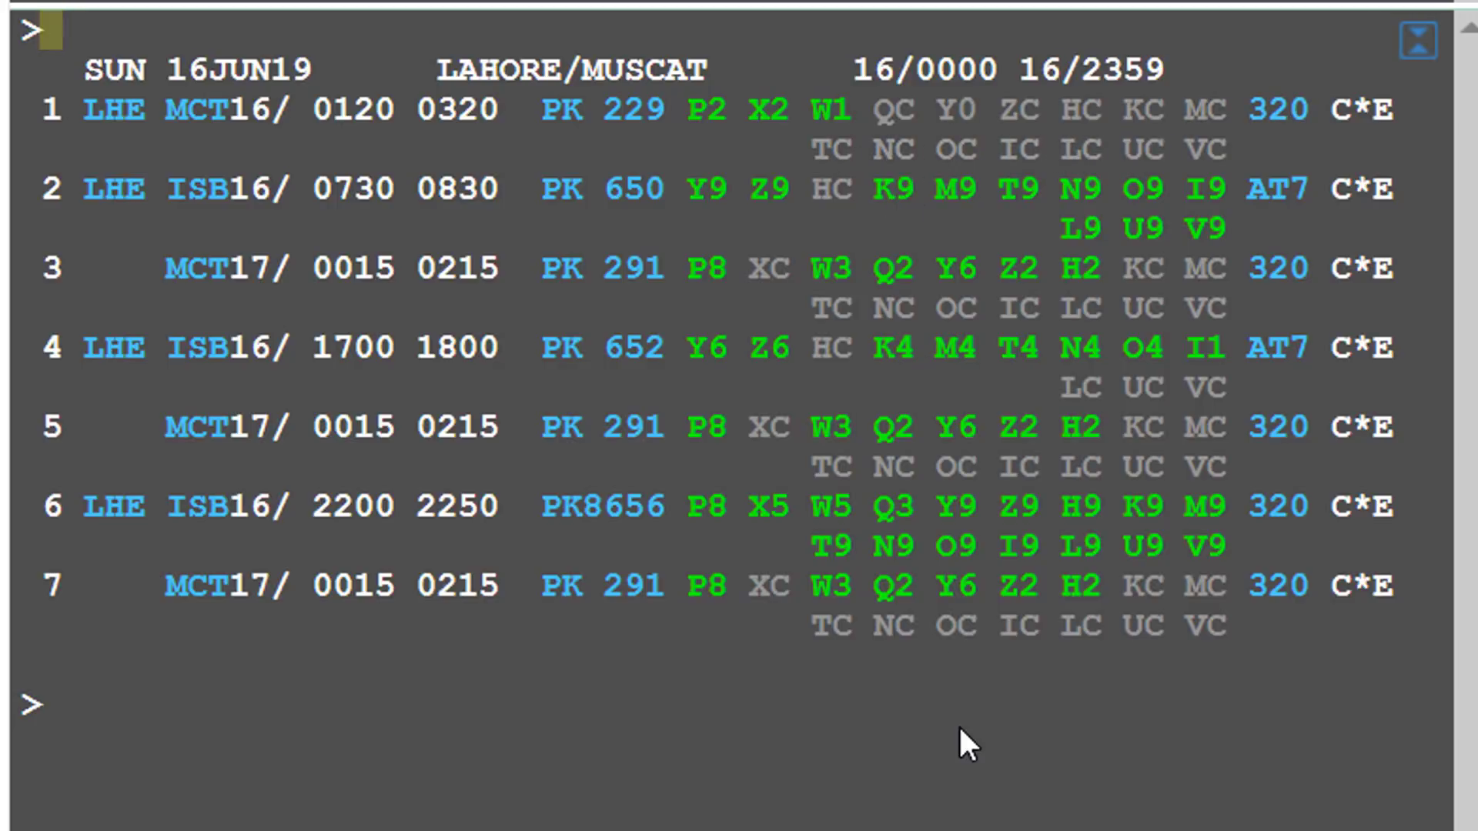
type("N1N1")
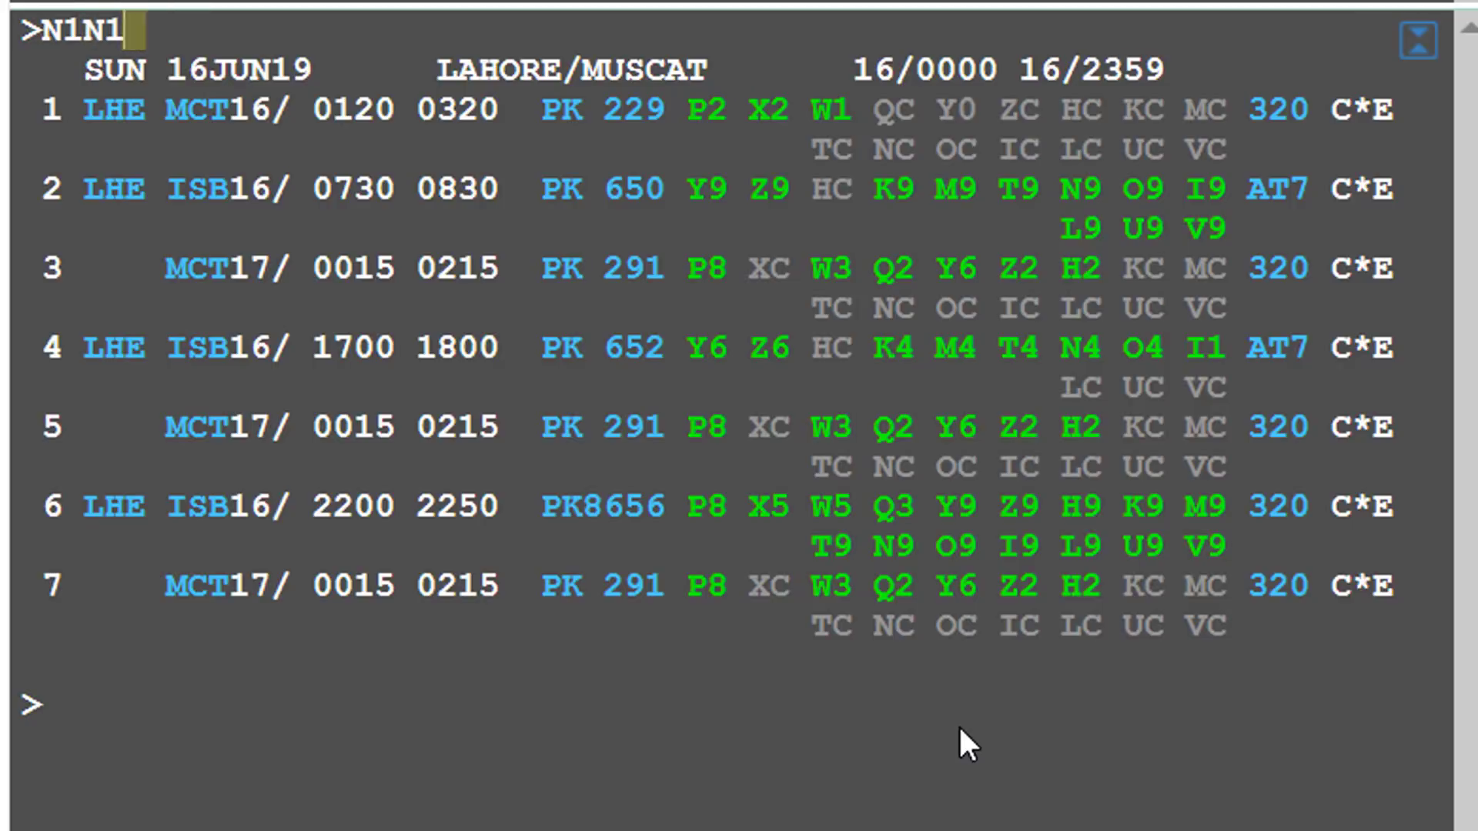
type("LL")
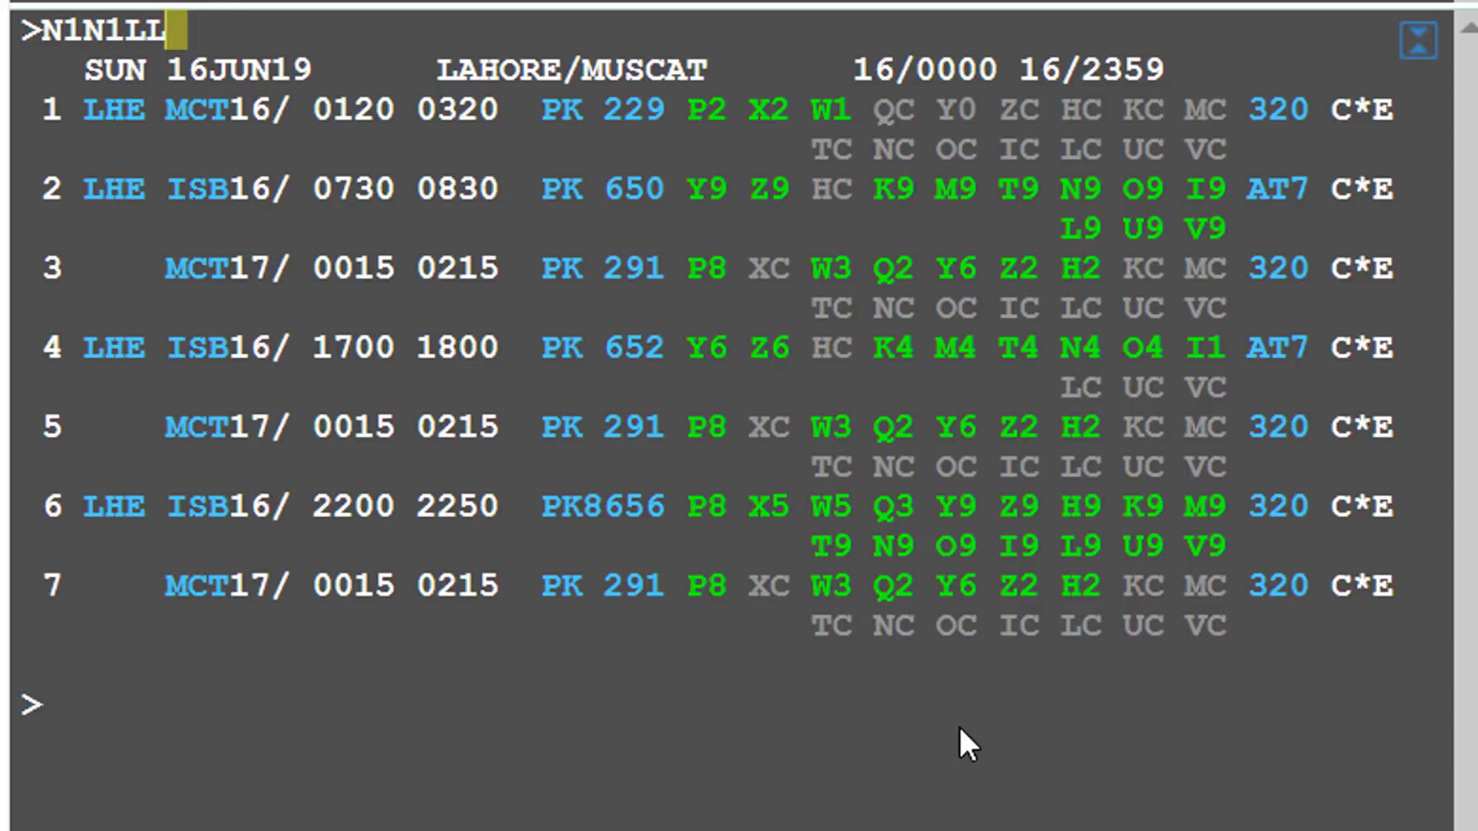
key("Return")
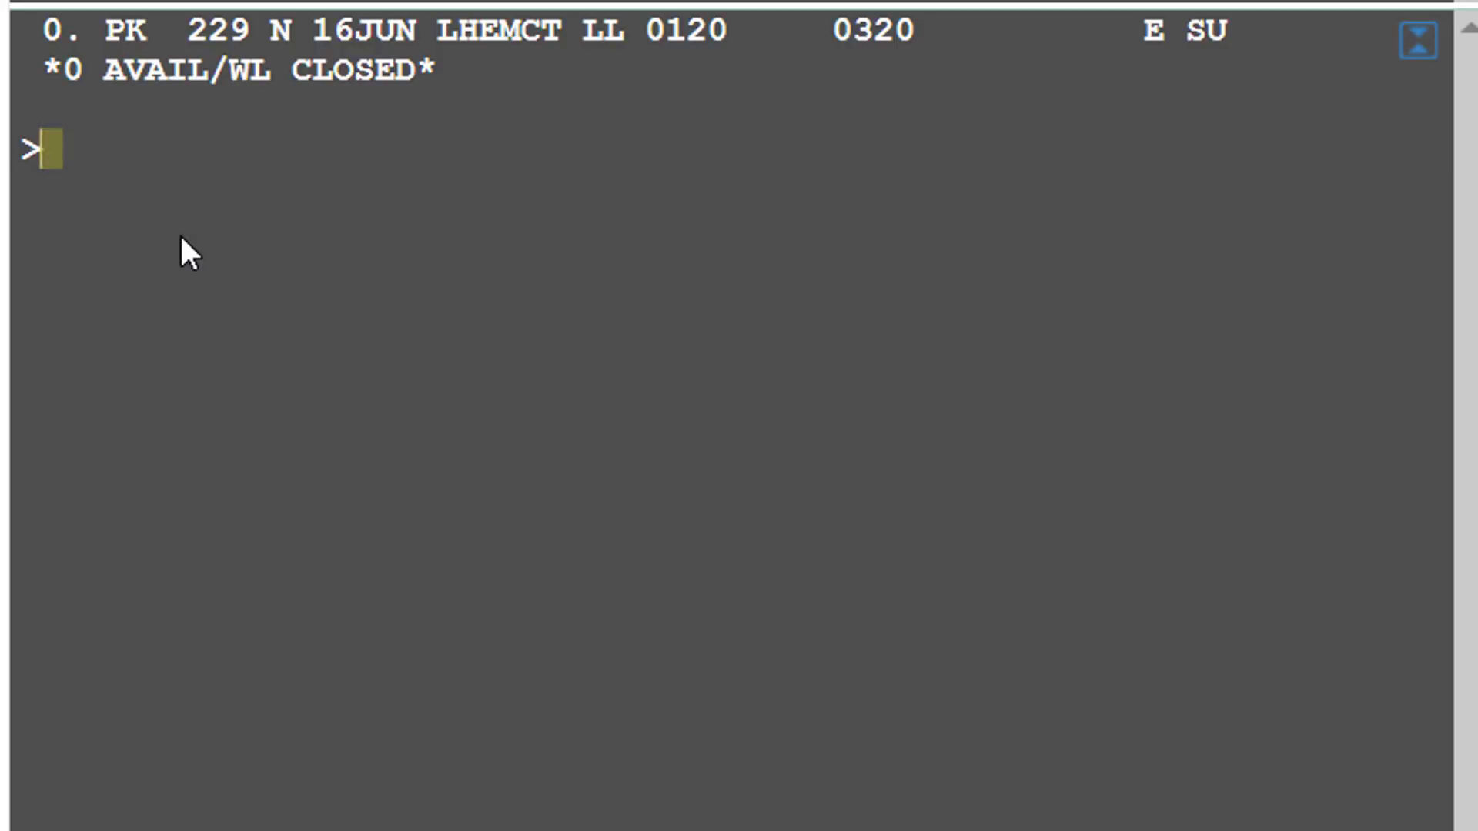
- Ignore the refused N-class sell and recall A16JUNLHEMCT*PK to redisplay availability
type("I")
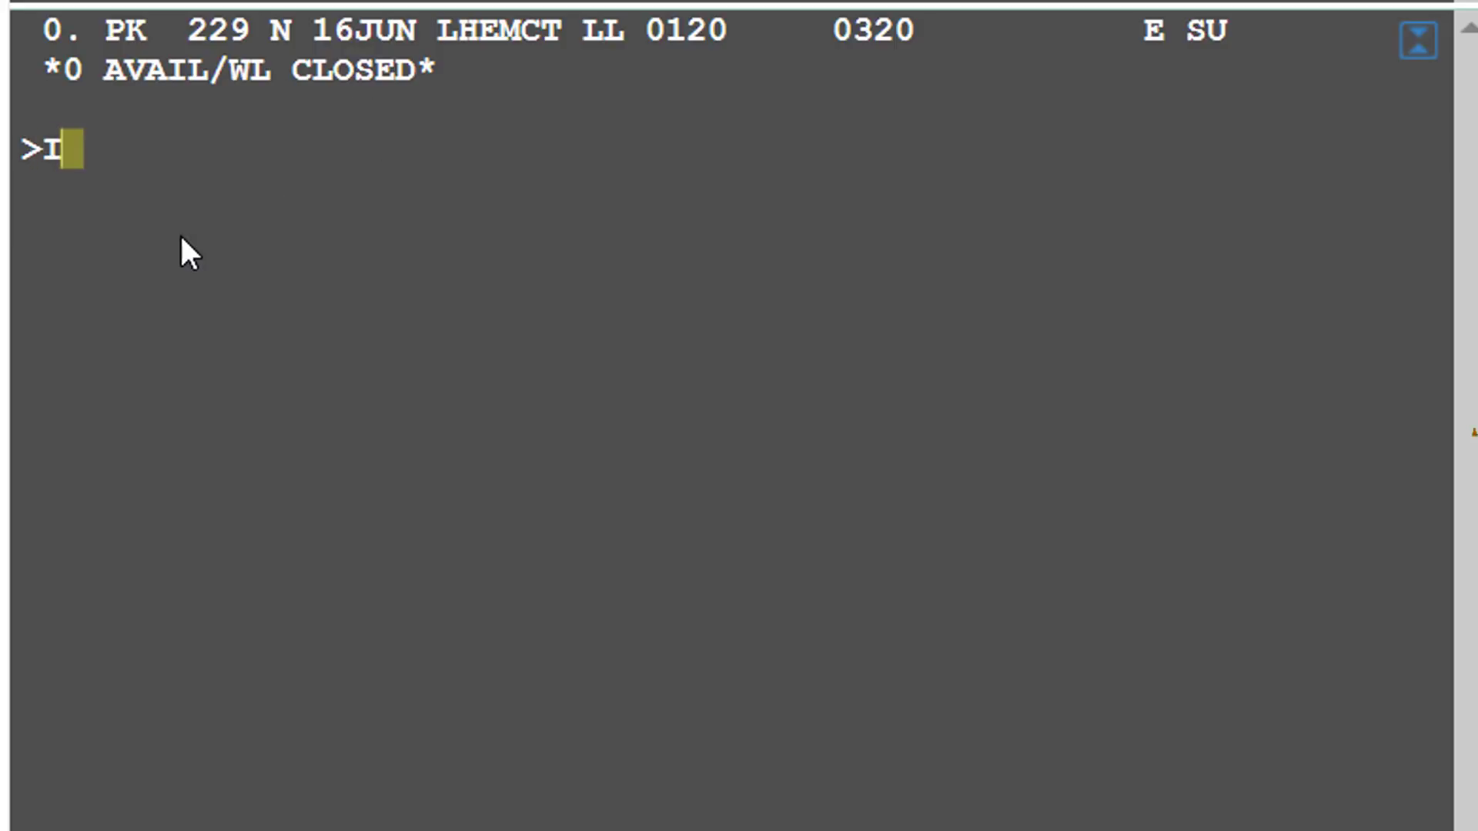
key("Return")
key("Up")
key("Up")
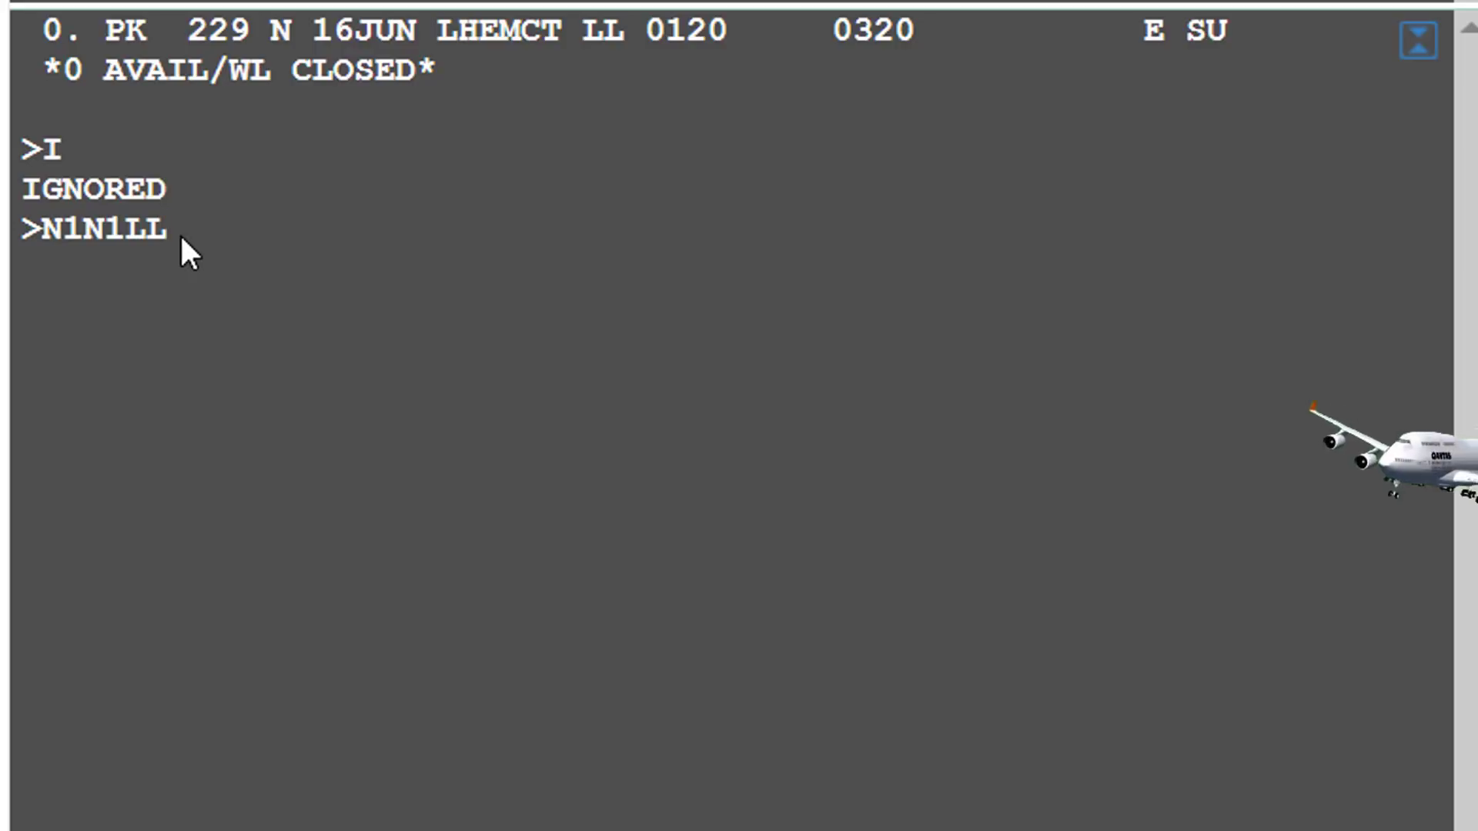
key("Up")
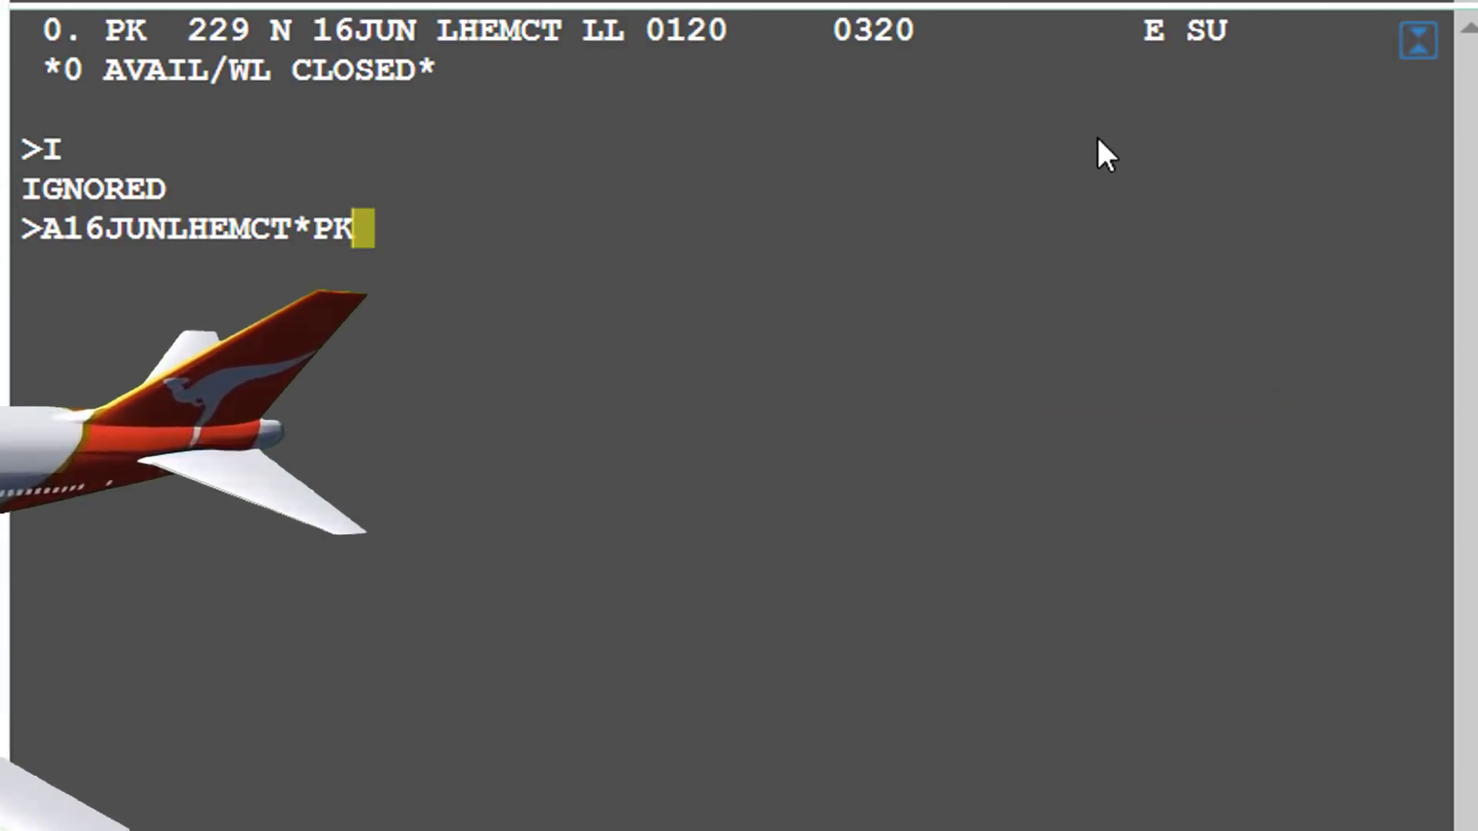
key("Return")
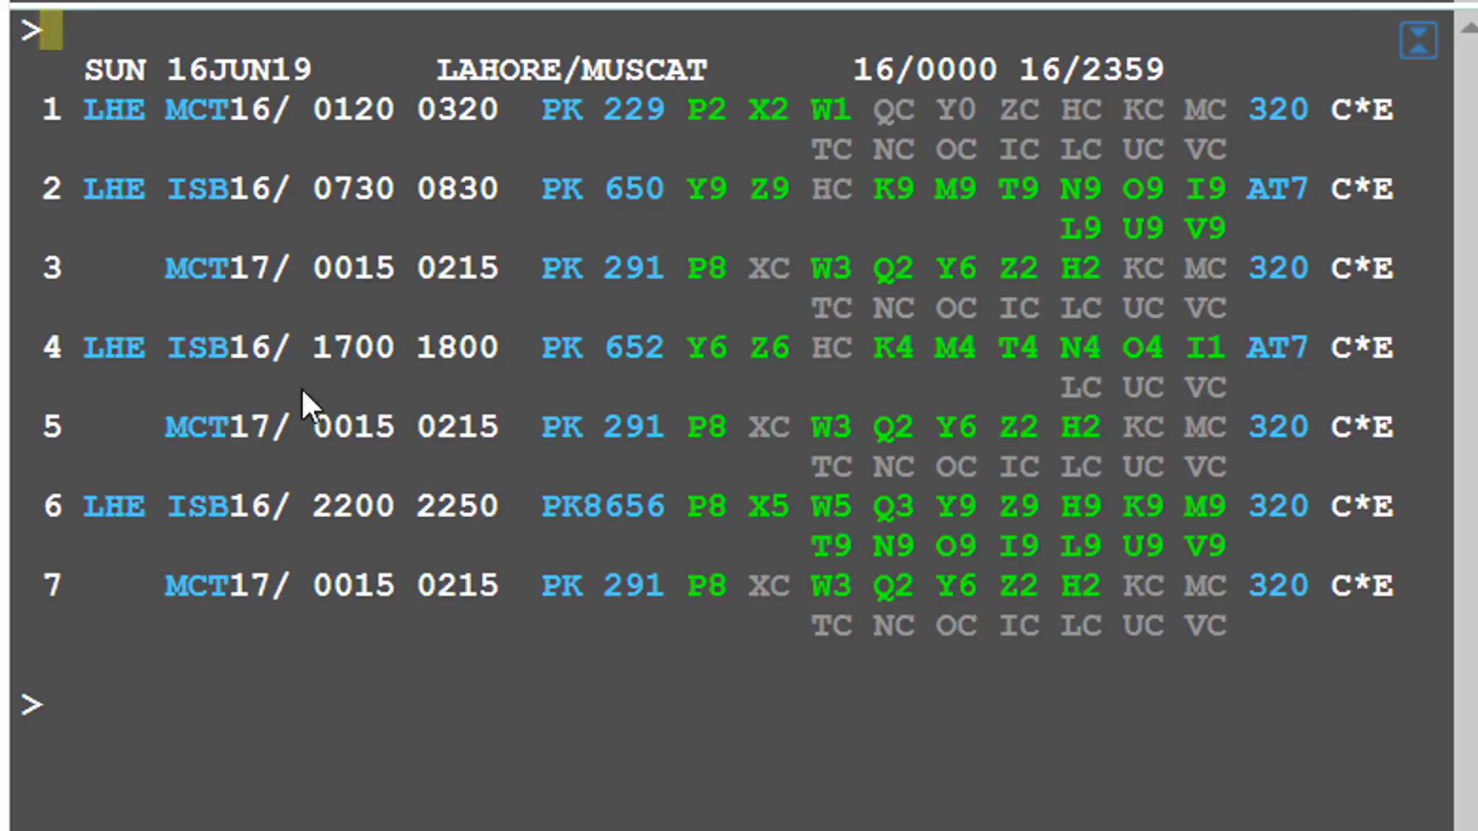
mouse_move(585, 537)
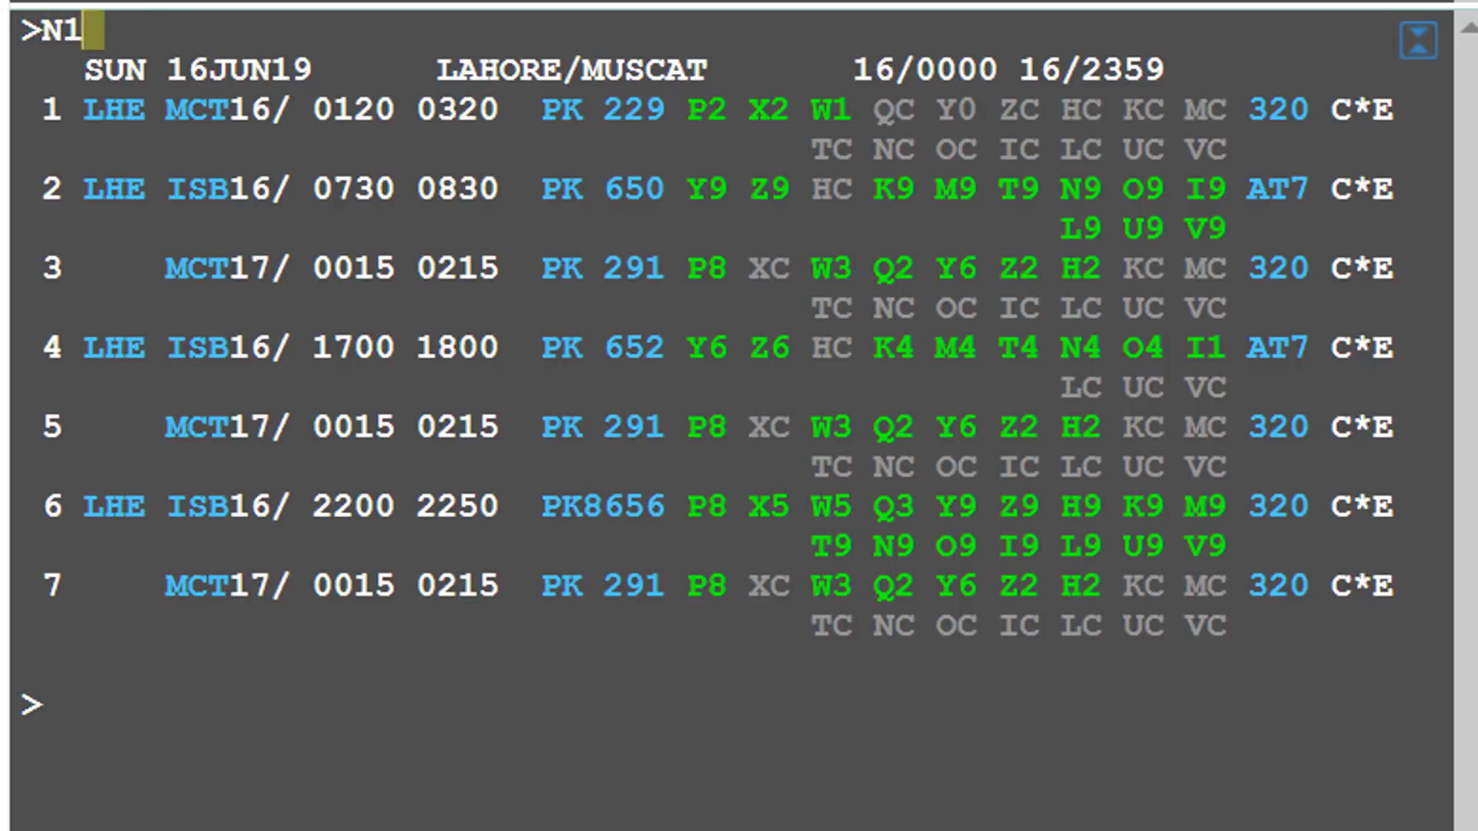
- Sell one Y-class seat on PK 229 with N1Y1LL
type("Y1")
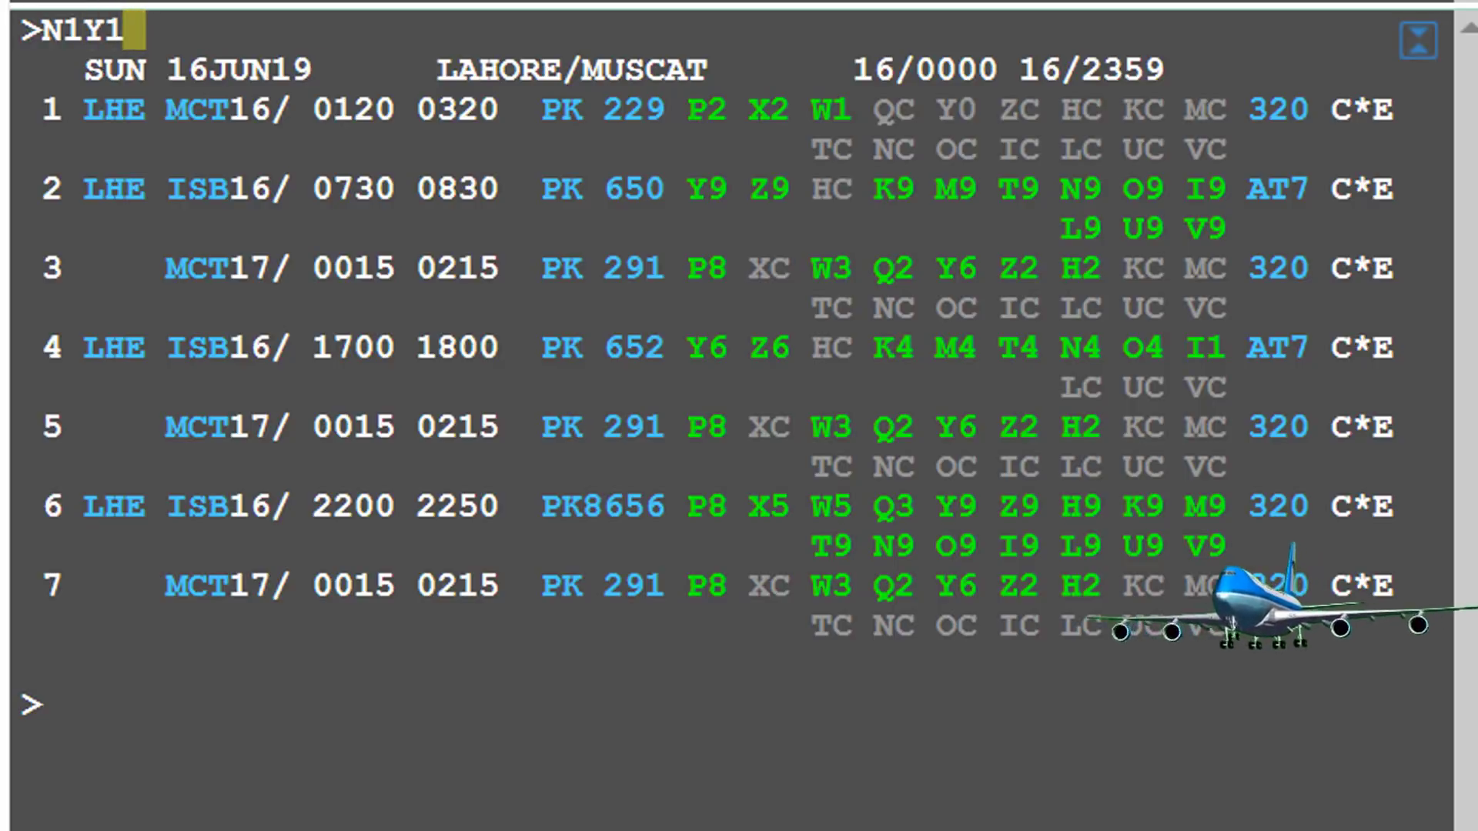
type("LL")
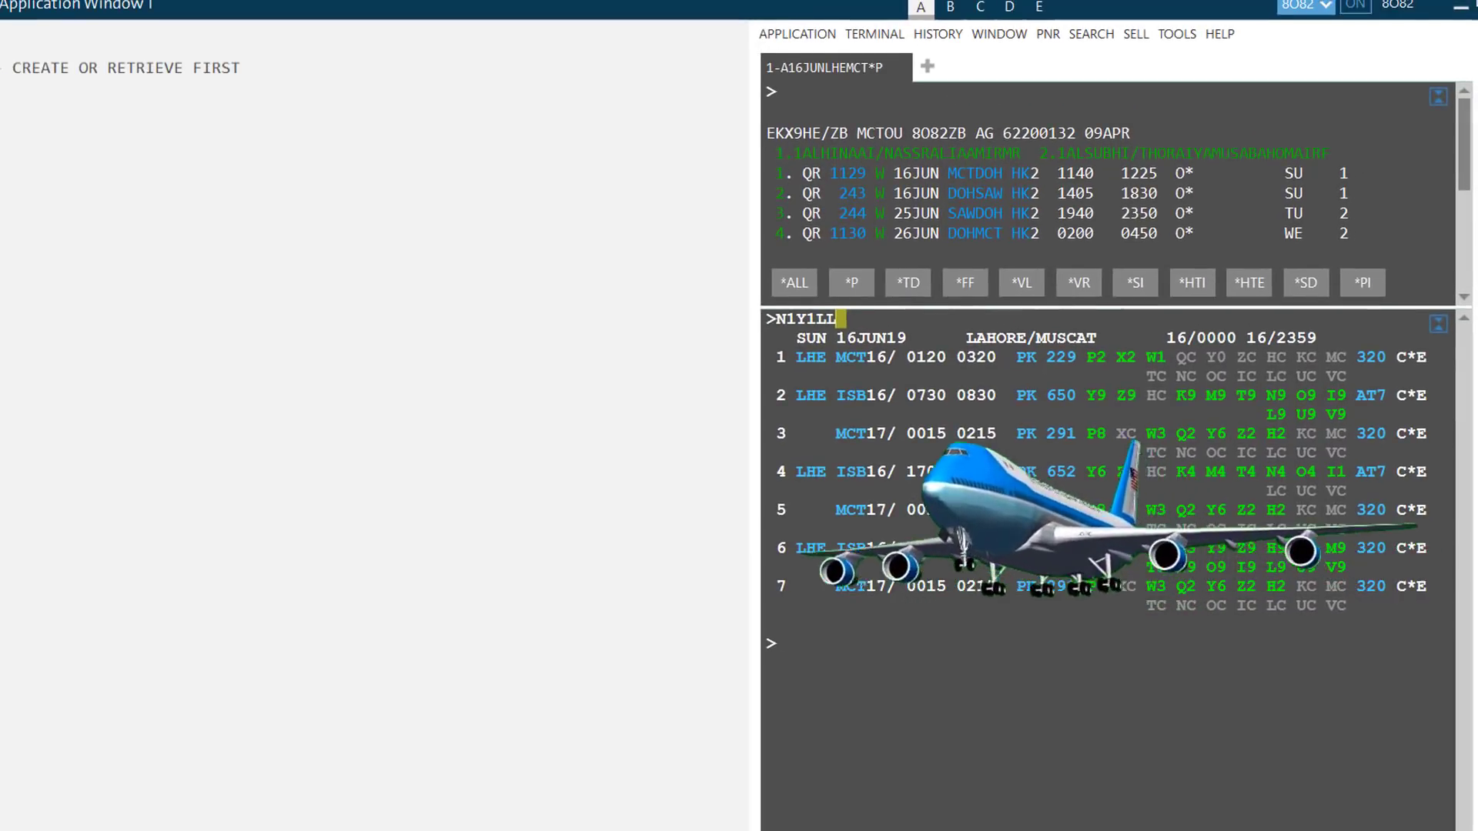
key("Return")
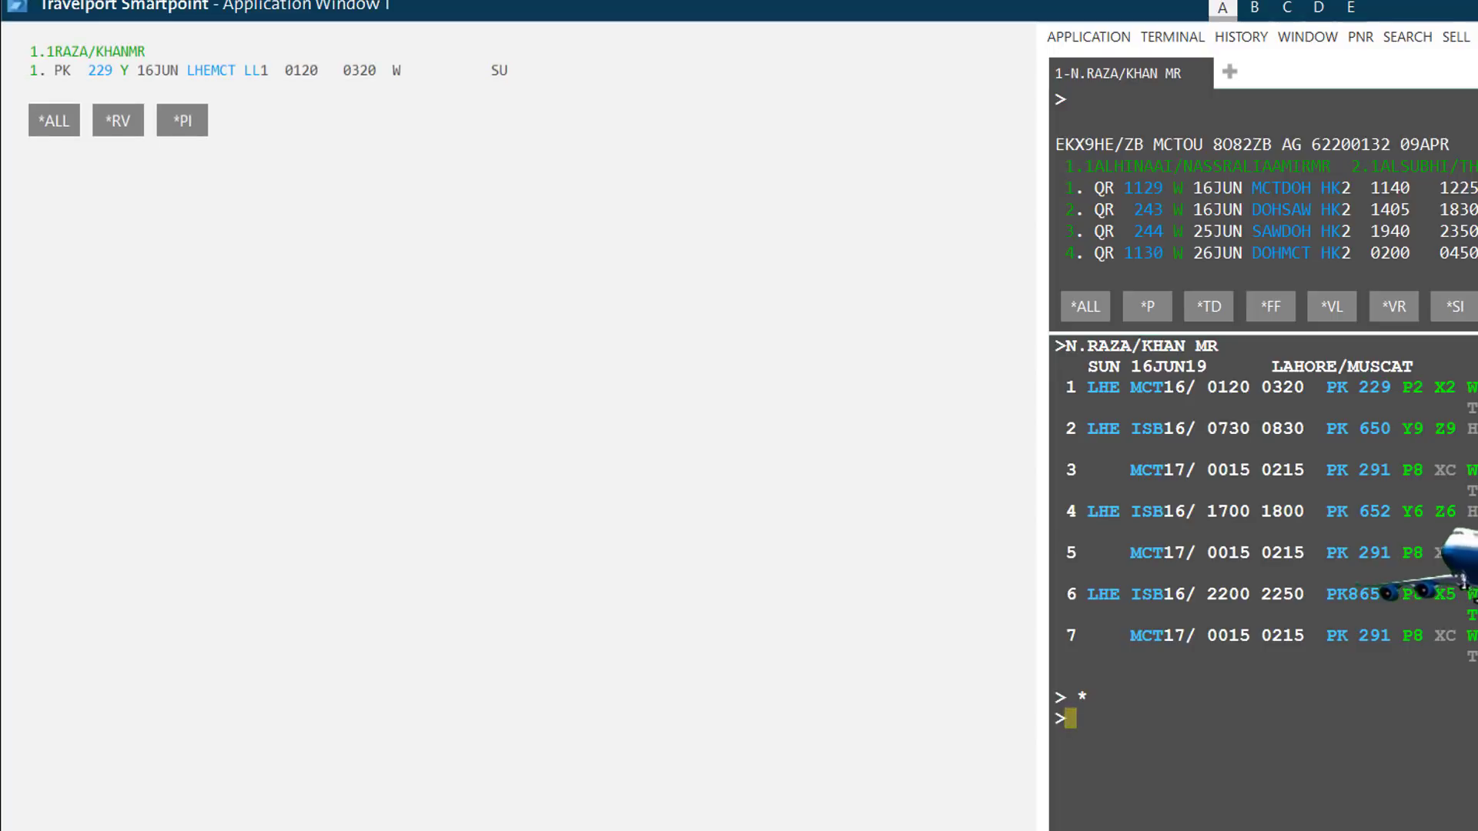
- Add the T.T* ticketing field and the P.T* 4FRIENDS phone entry
type("T.T*")
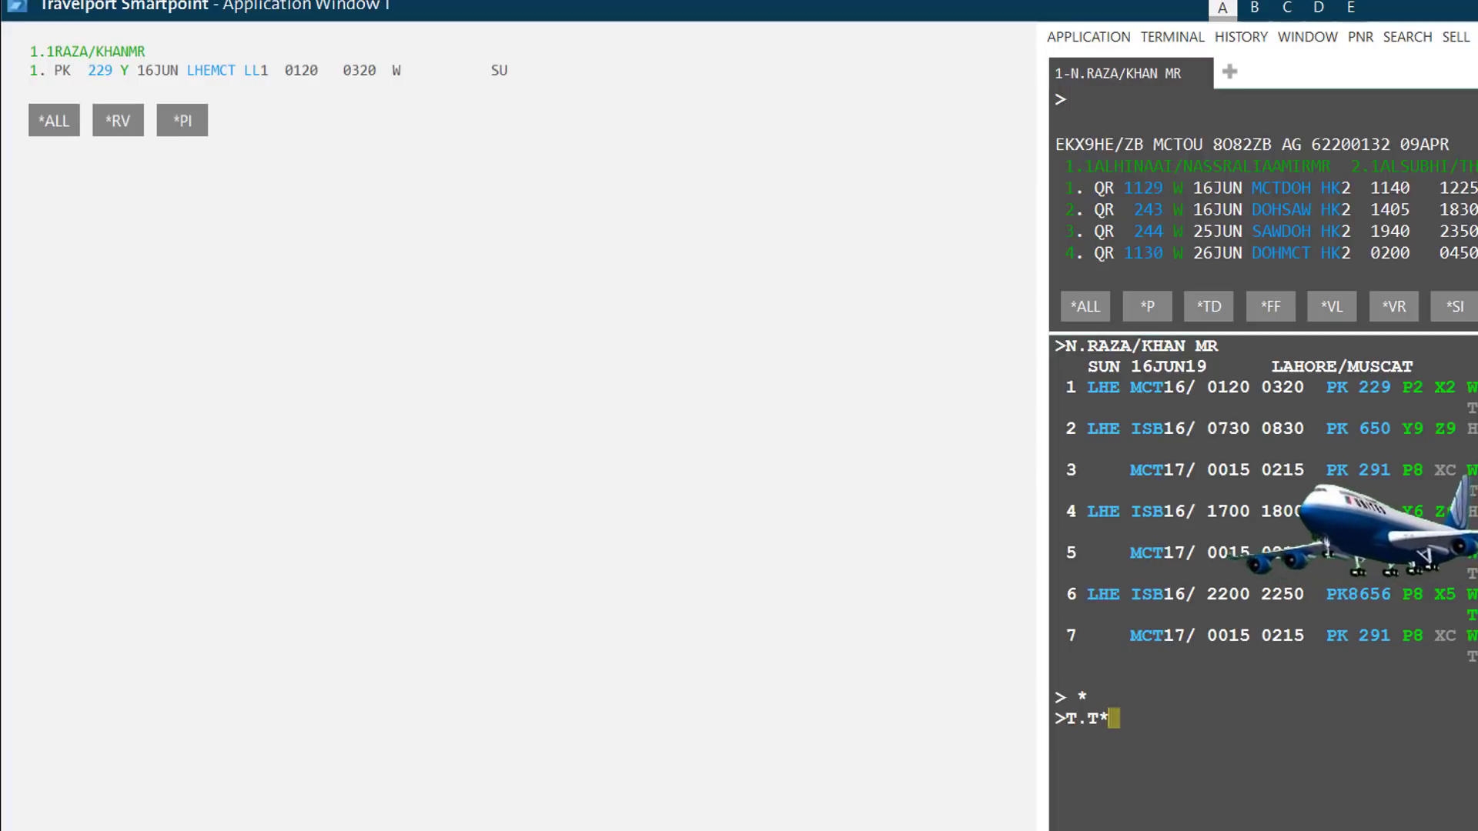
key("Return")
type("P.T* ")
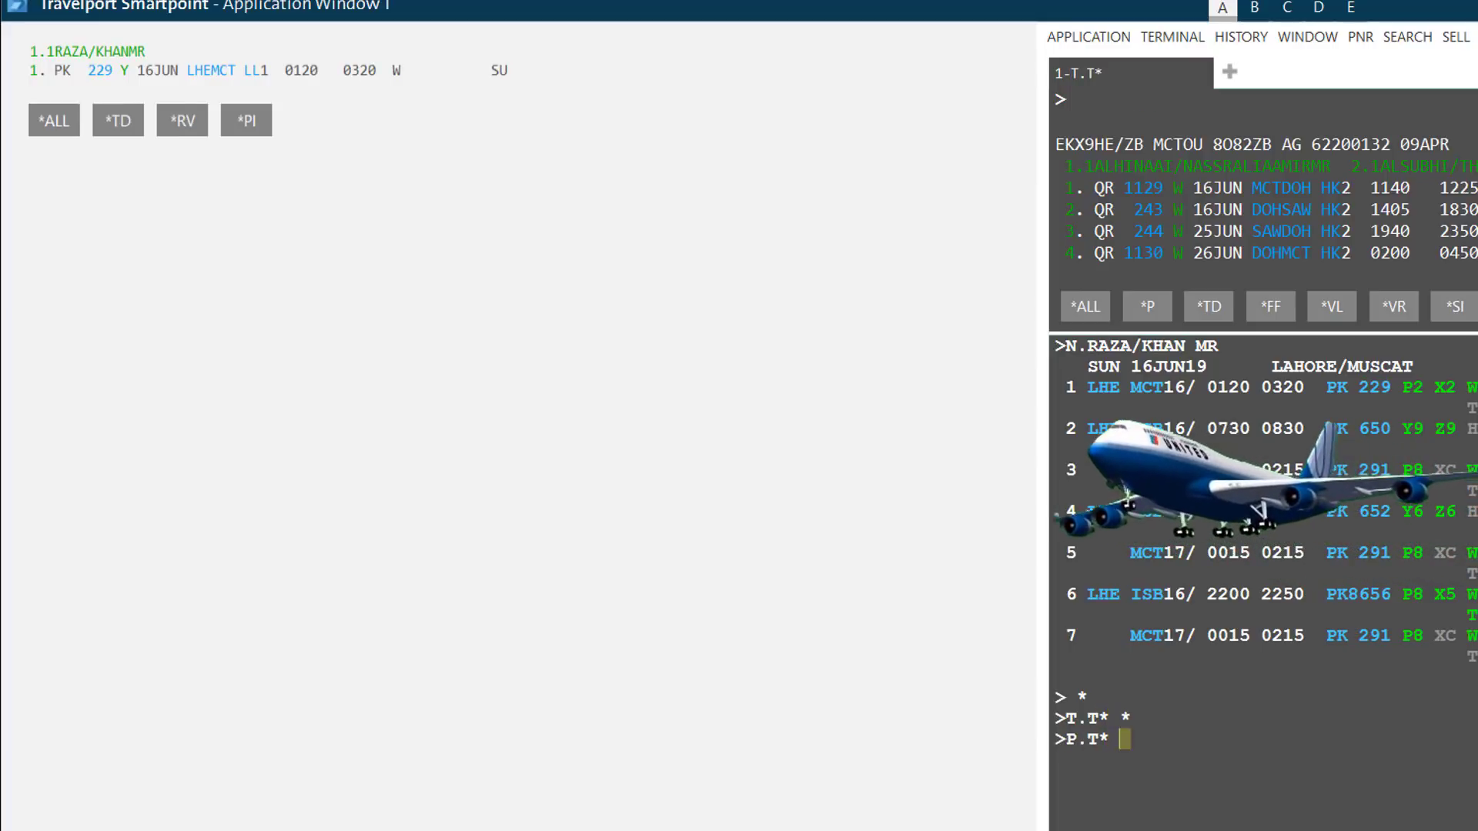
type("4FRIENDS")
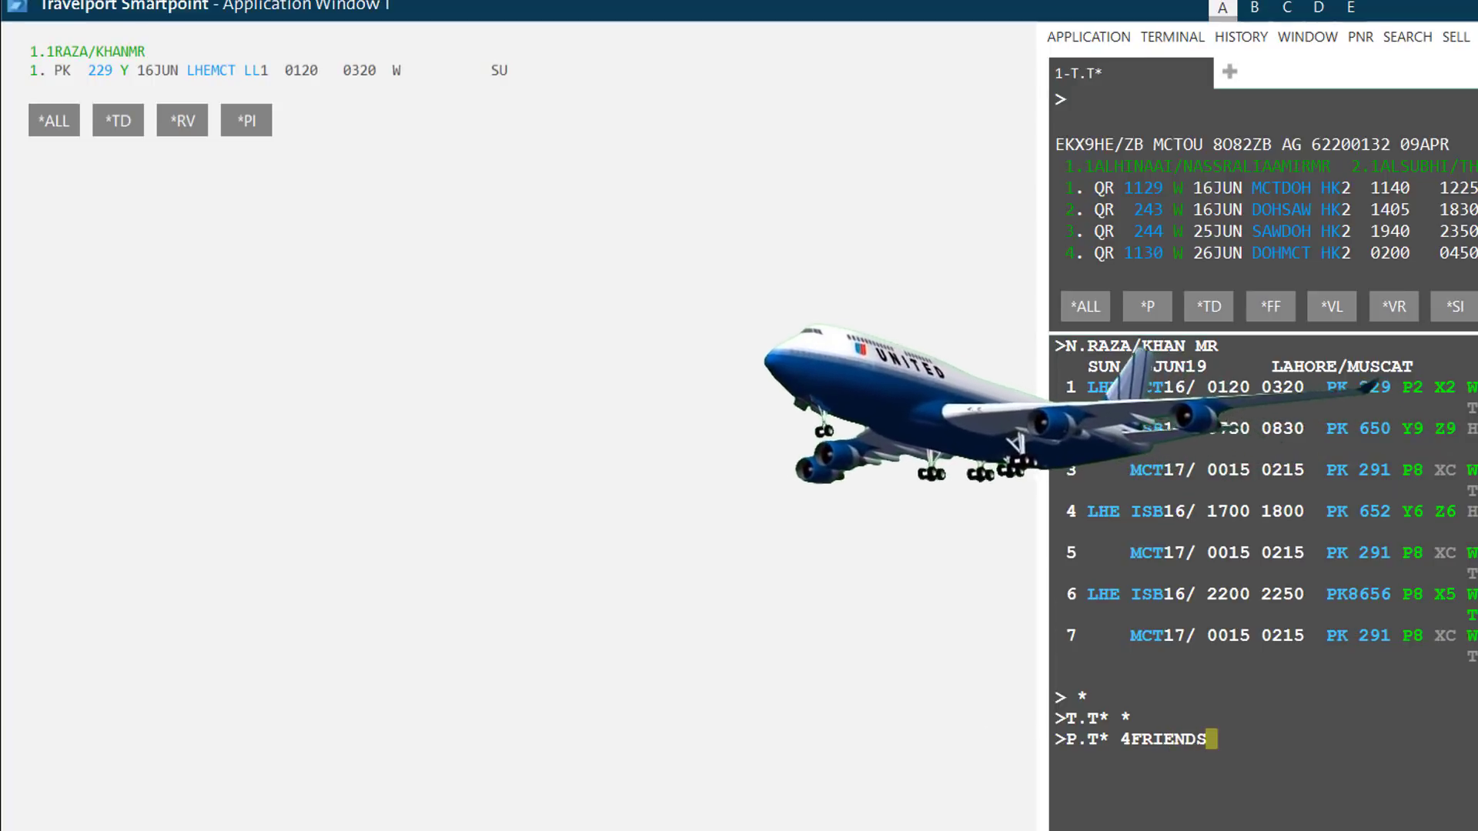
key("Return")
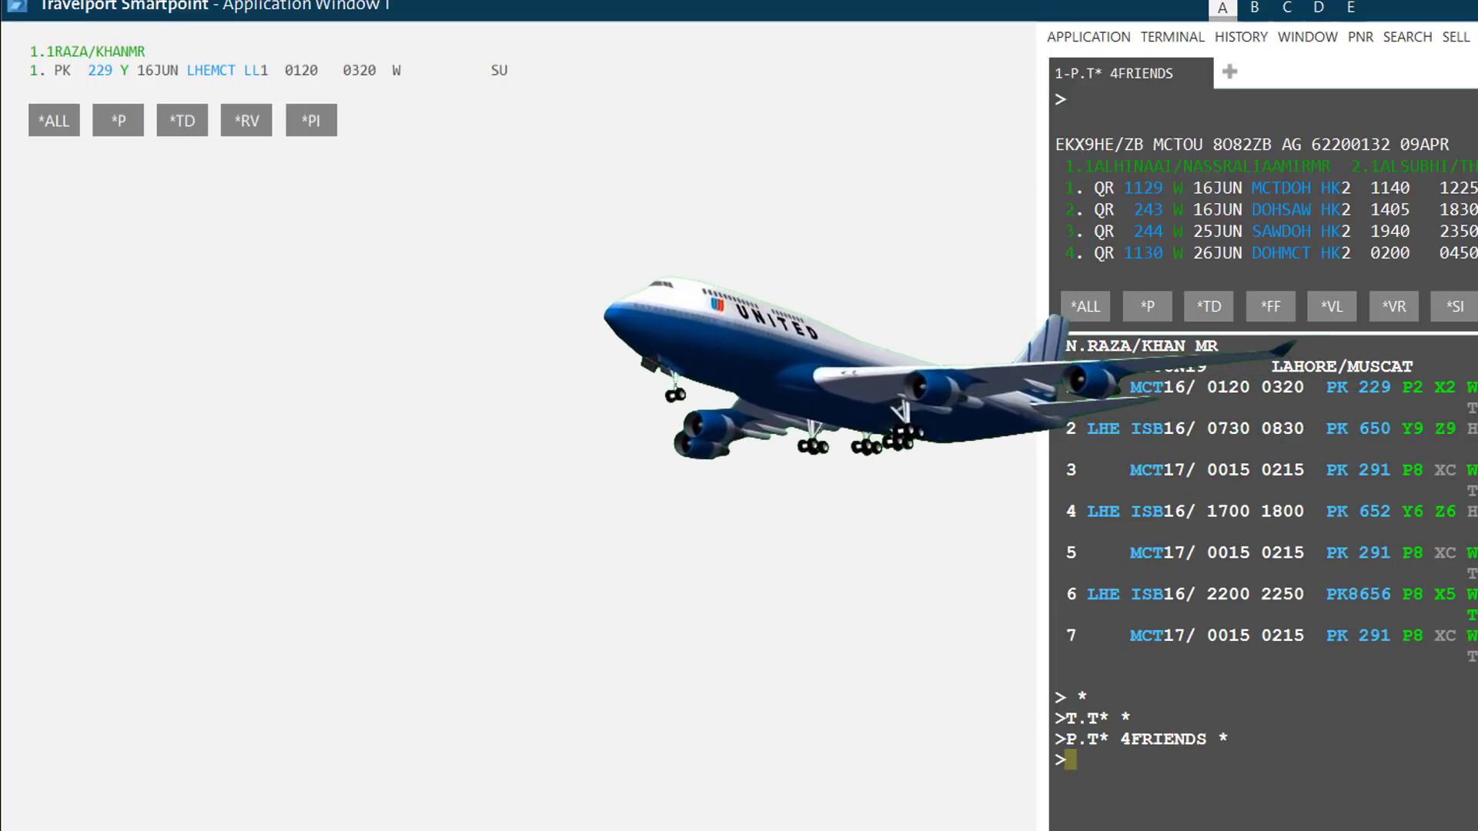
- Enter the received-from name, end and retrieve with ER, then redisplay with IR
type("R.")
type("ZOHAIB")
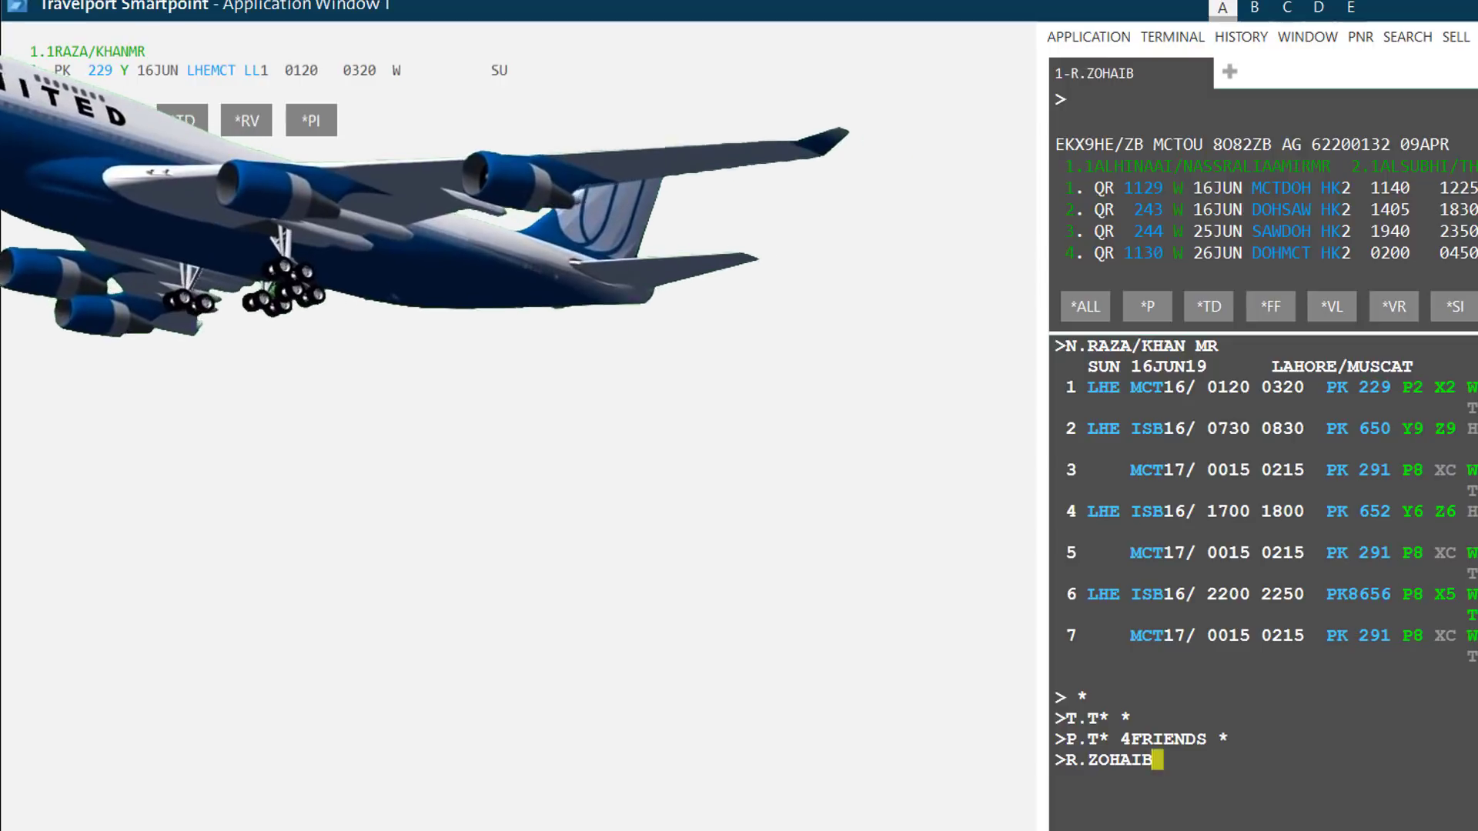
key("Return")
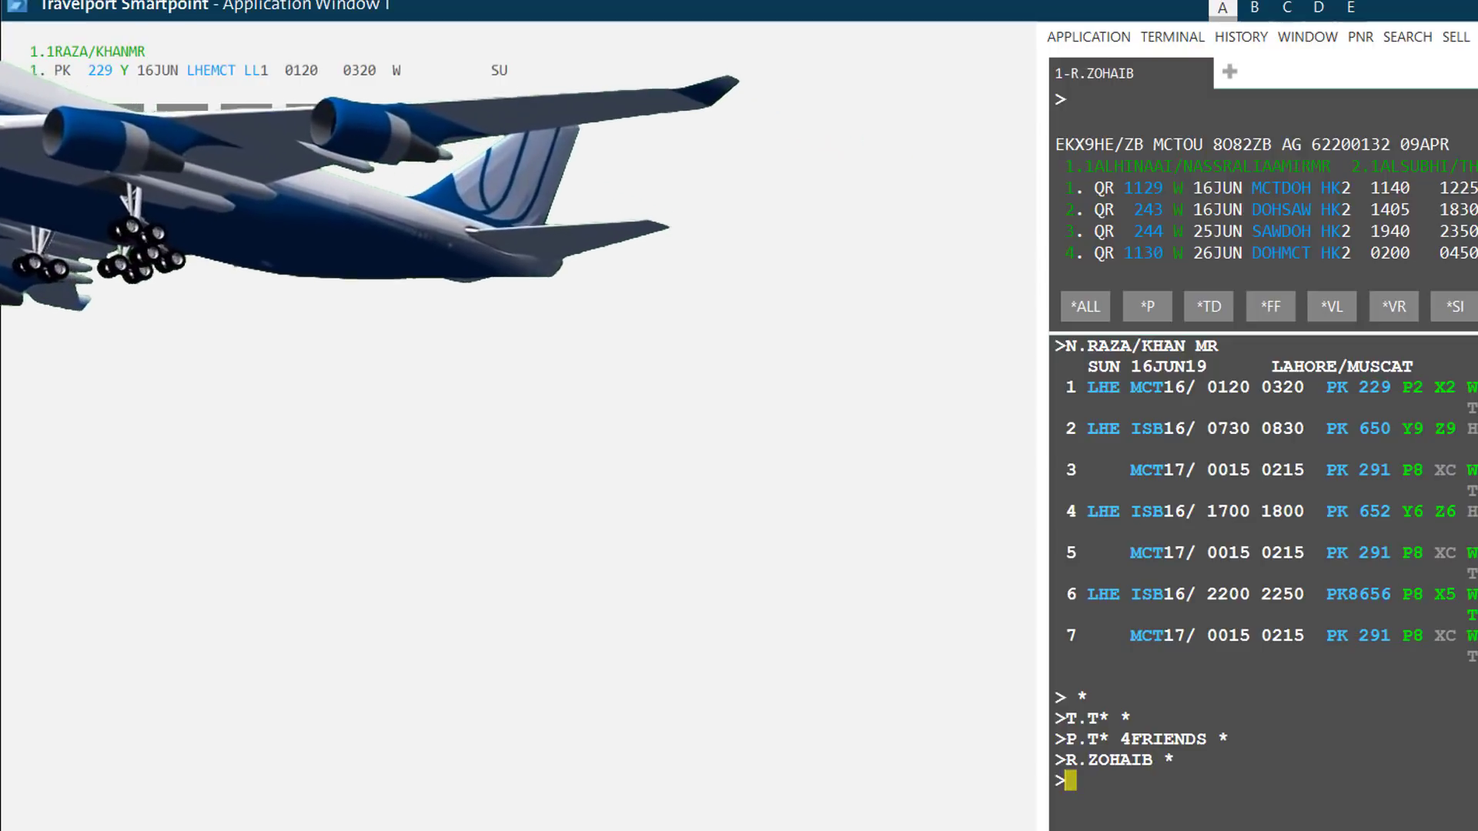
type("ER")
key("Return")
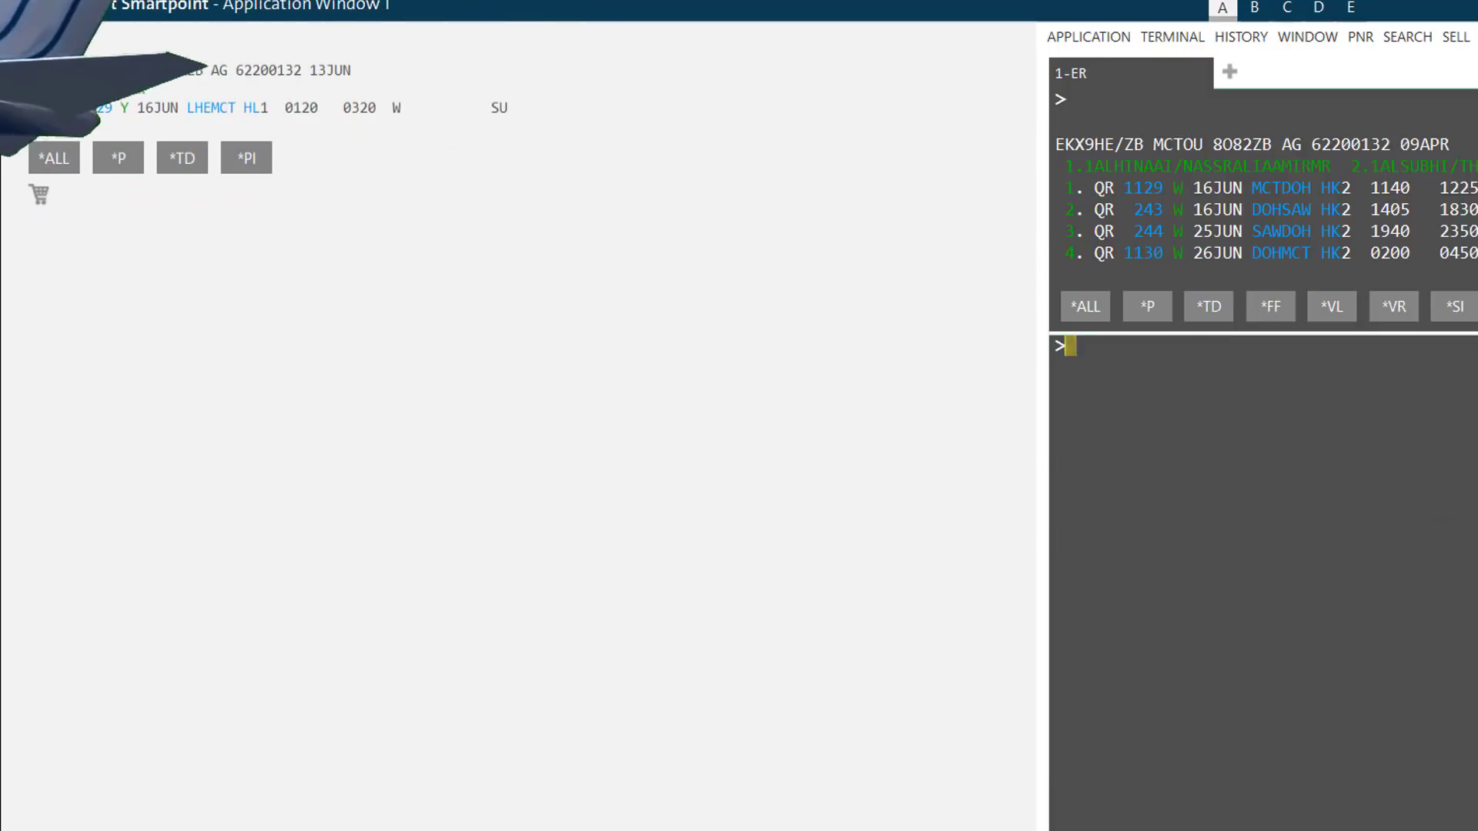
type("IR")
key("Return")
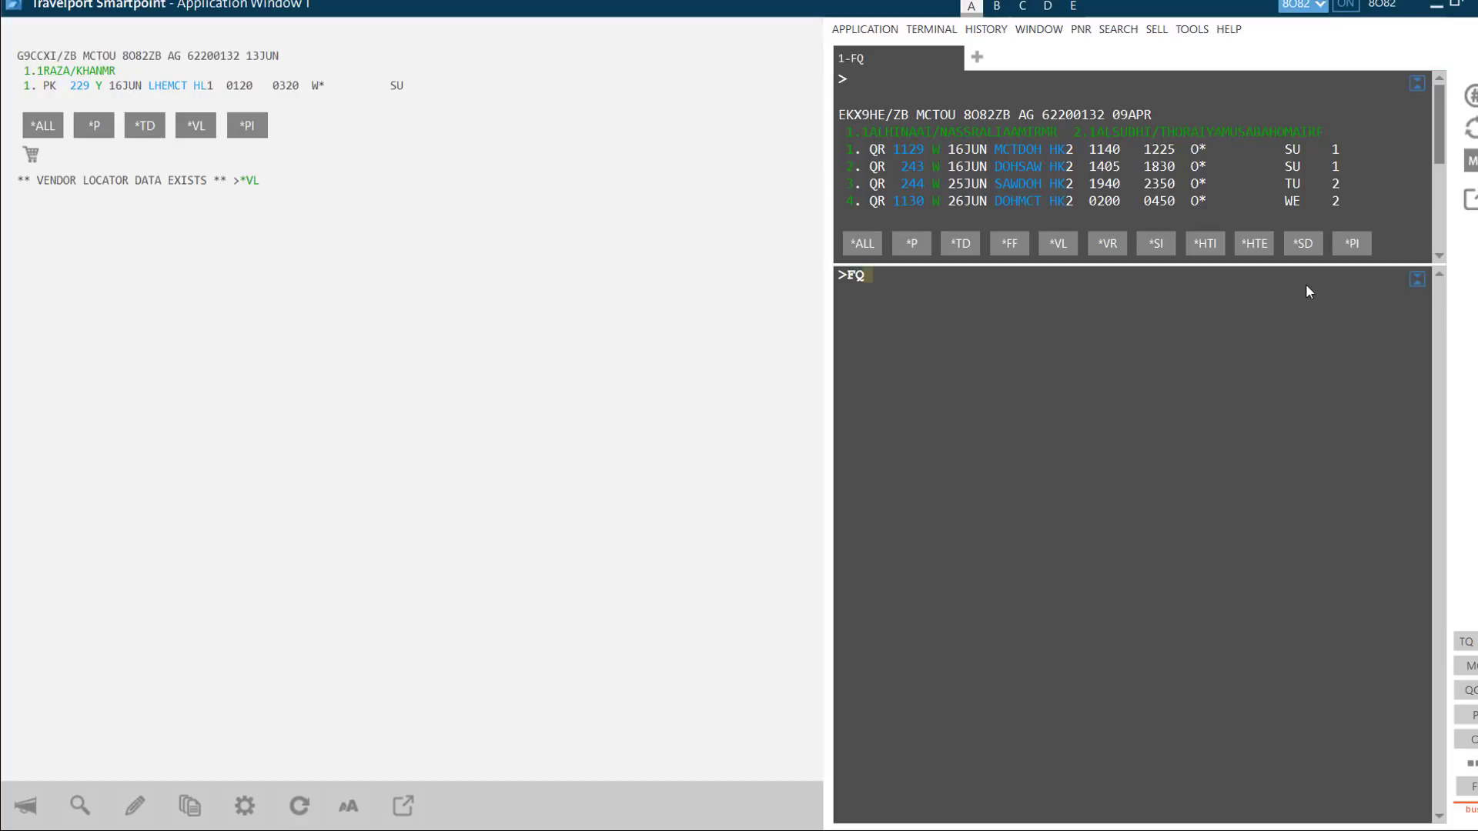
- Fare-quote the booking (105.900 OMR total), check the connection list, then minimise Smartpoint
key("Return")
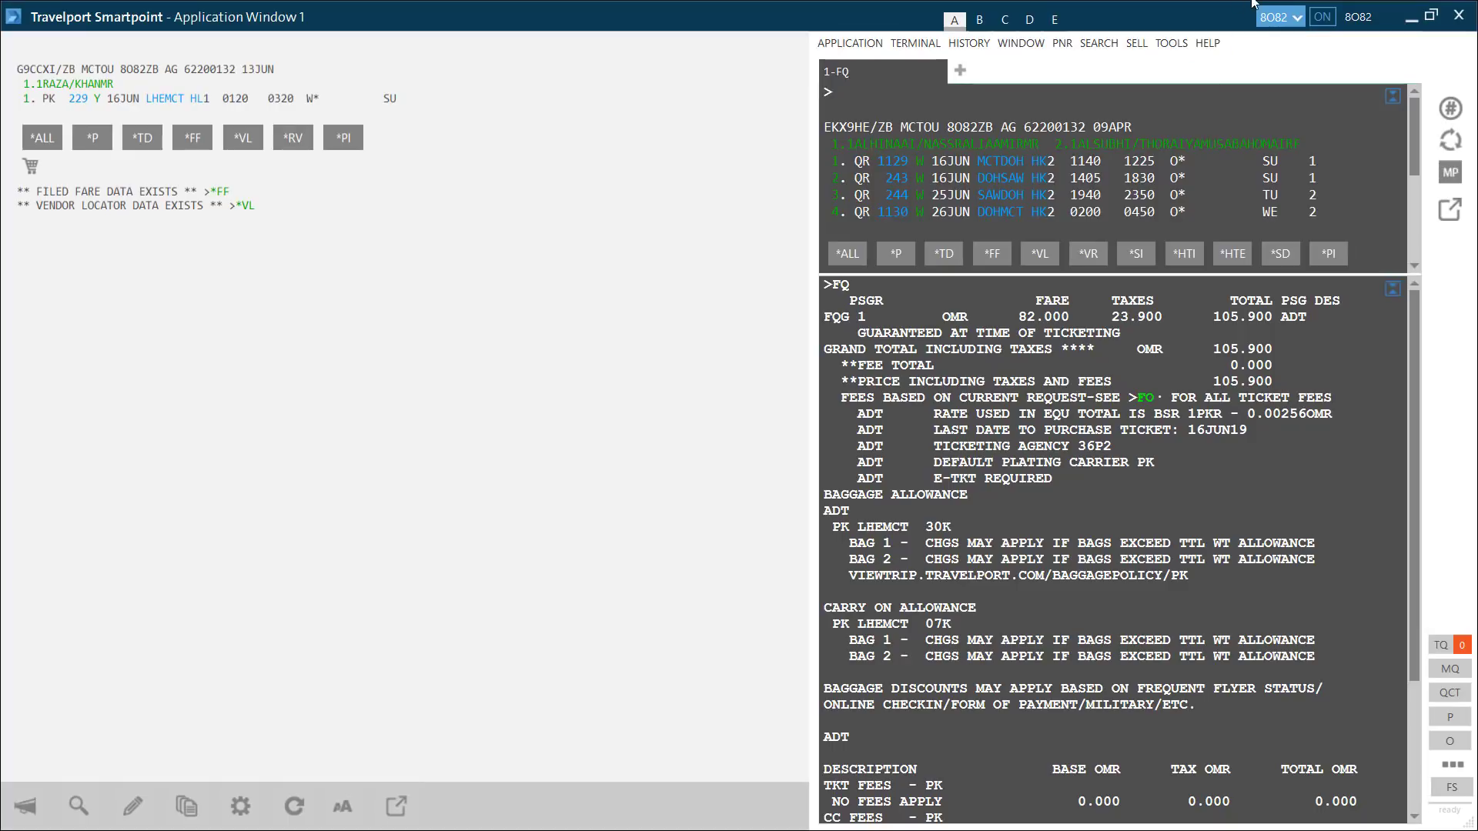
left_click(1291, 23)
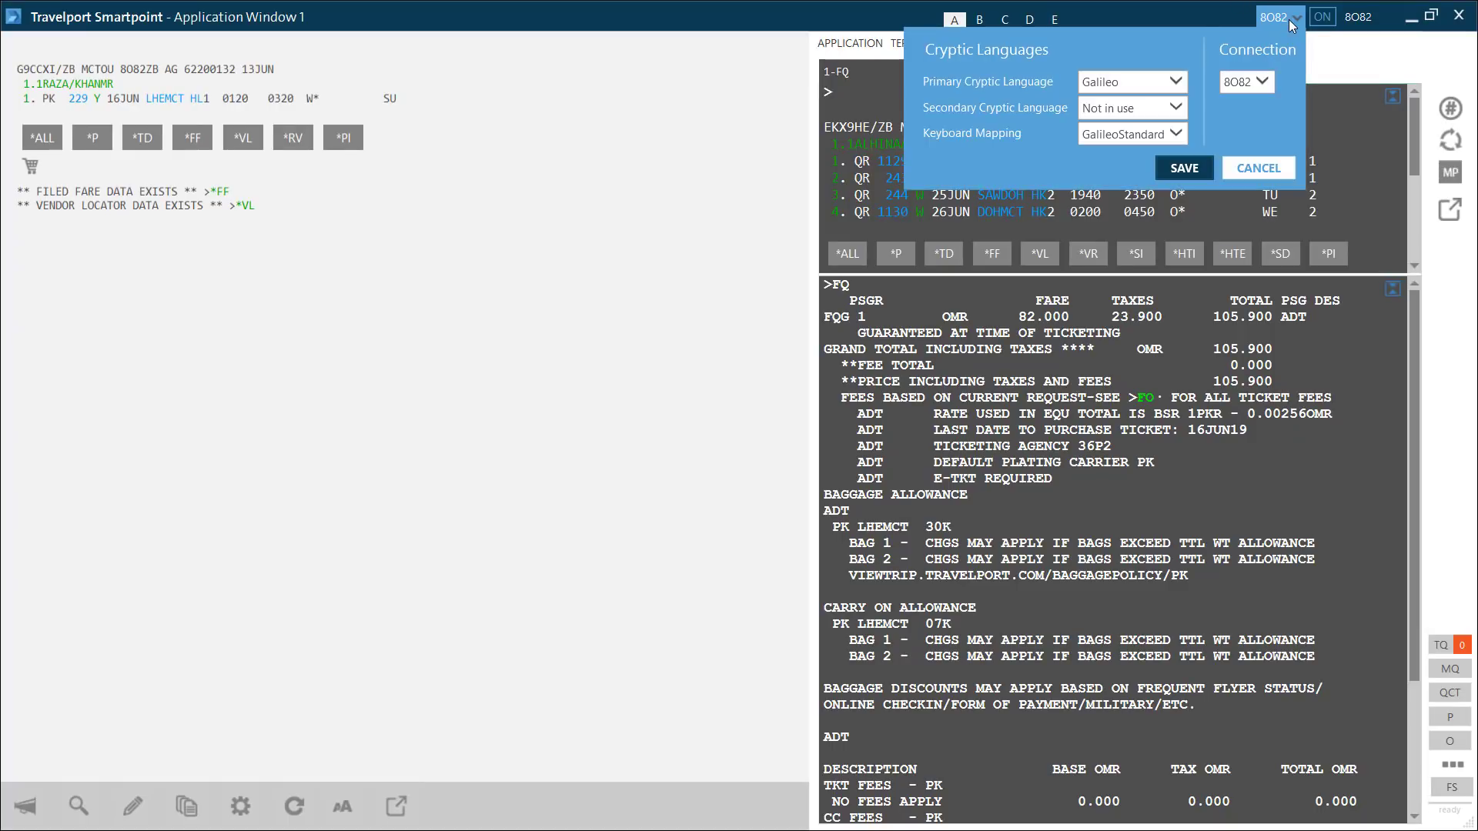
left_click(1248, 80)
left_click(1248, 80)
left_click(1410, 21)
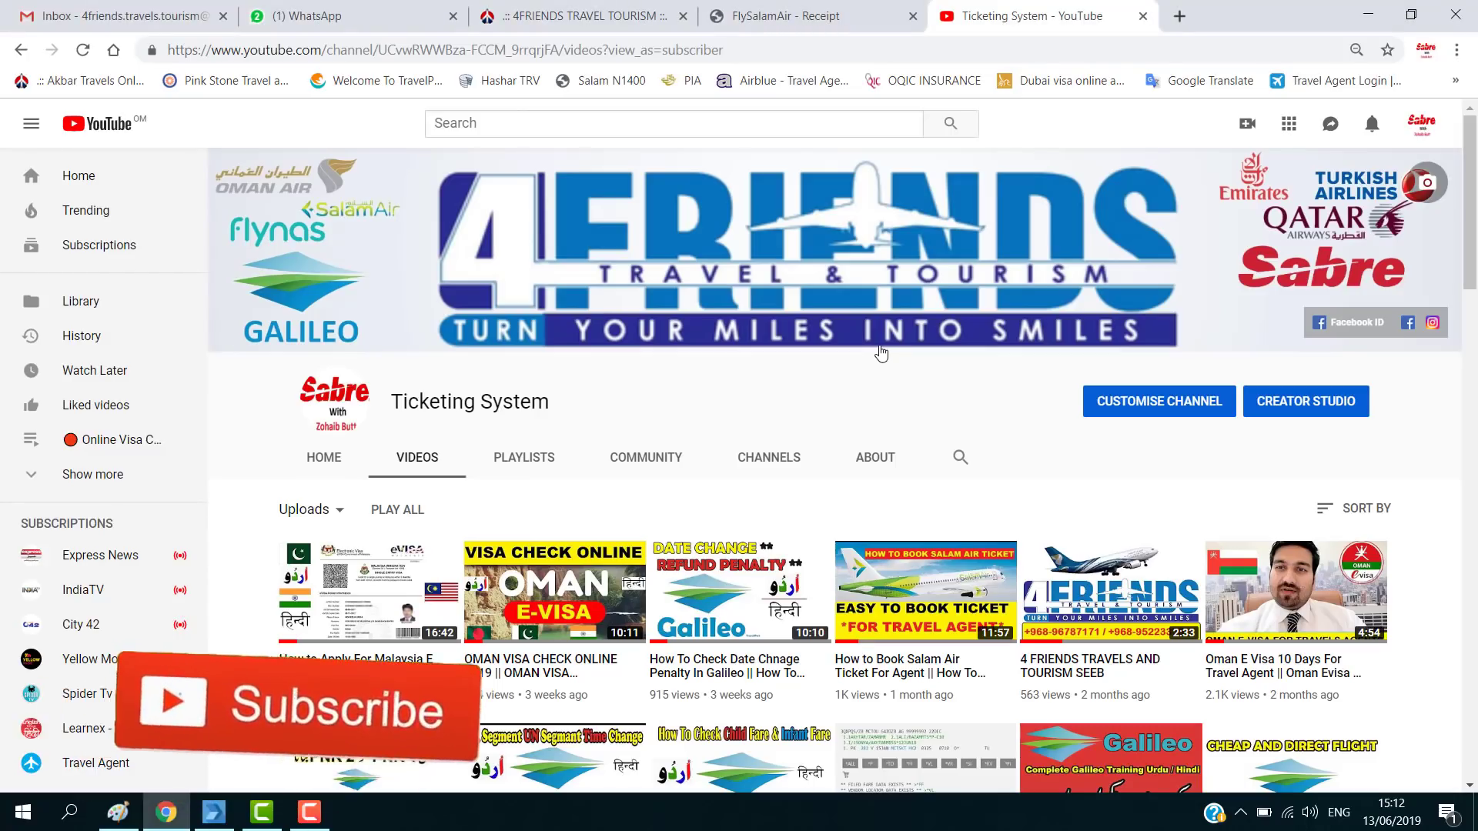
- Scroll through the Ticketing System channel's videos, then return to Smartpoint
scroll(881, 353, "down", 5)
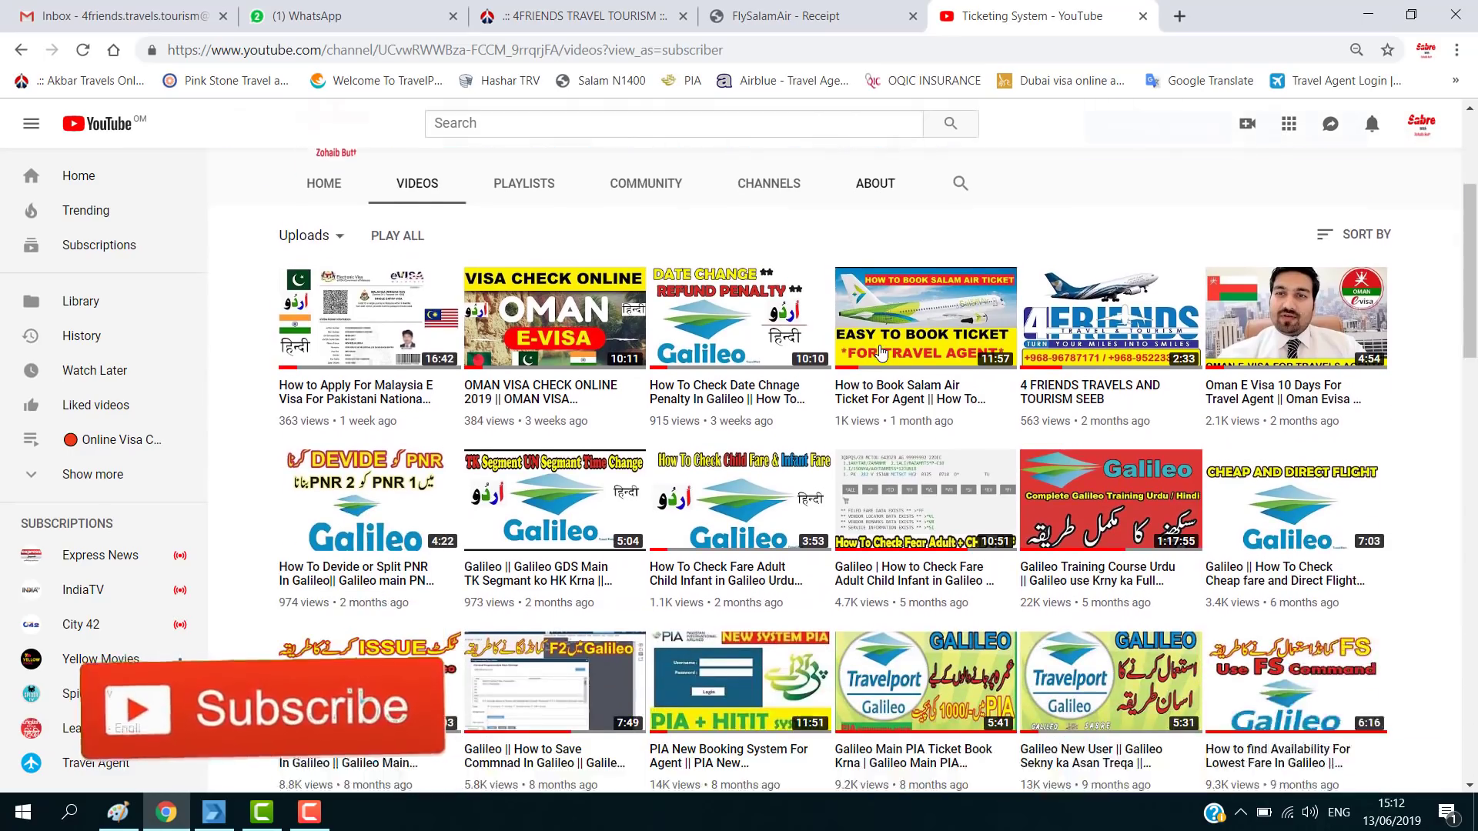
scroll(881, 353, "down", 3)
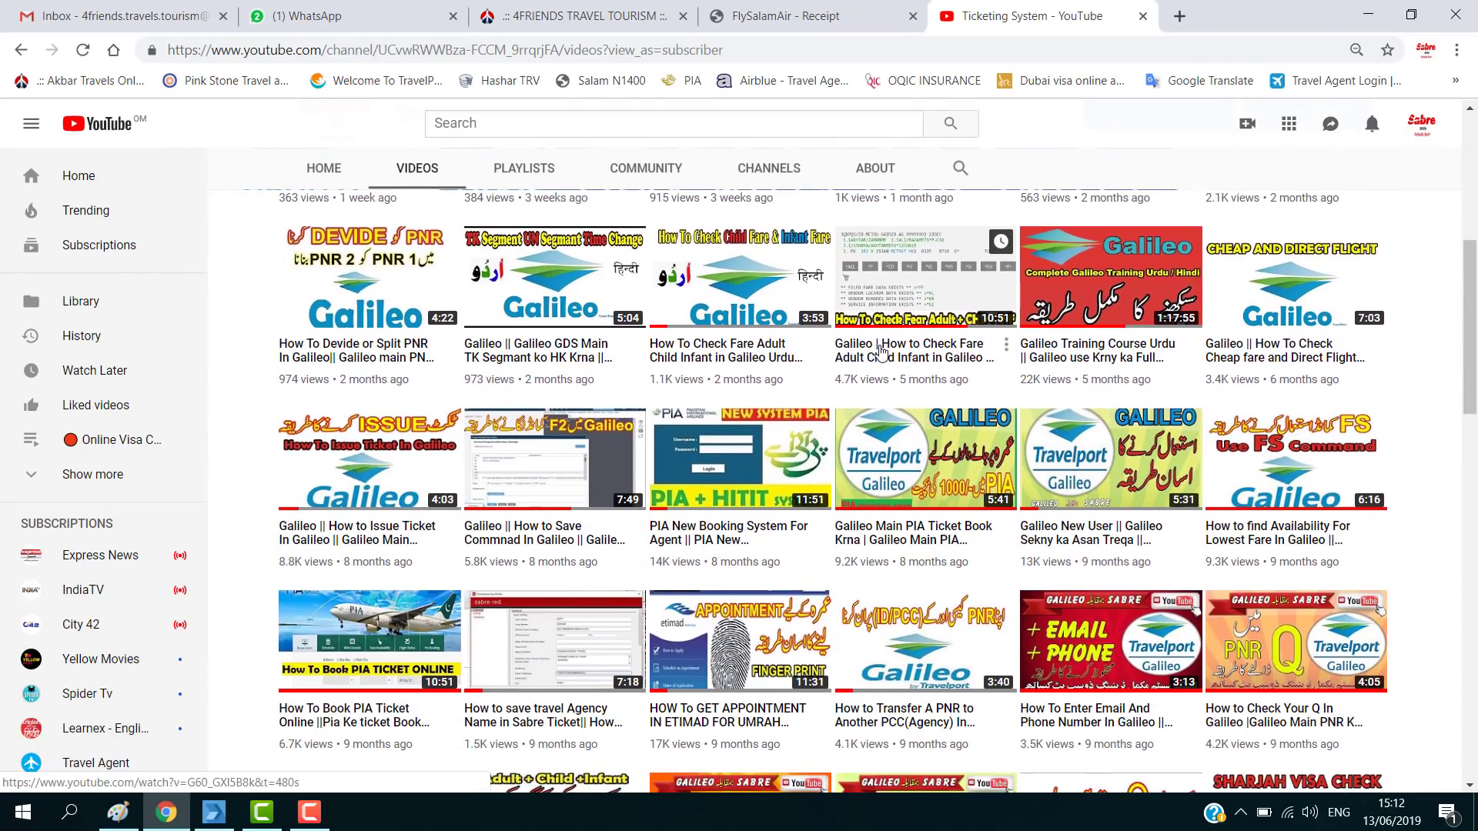
scroll(881, 353, "down", 6)
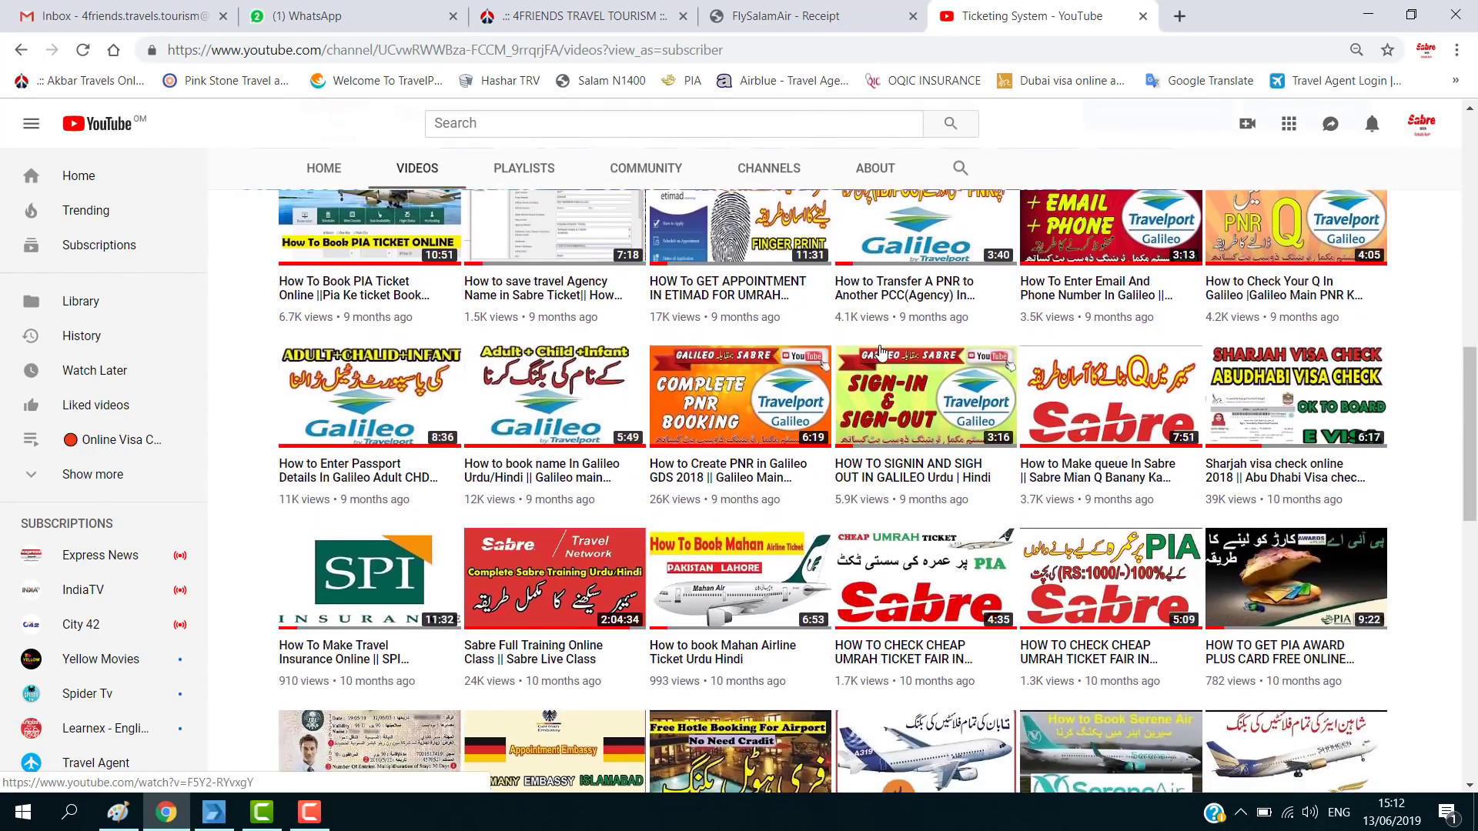
scroll(881, 353, "down", 1)
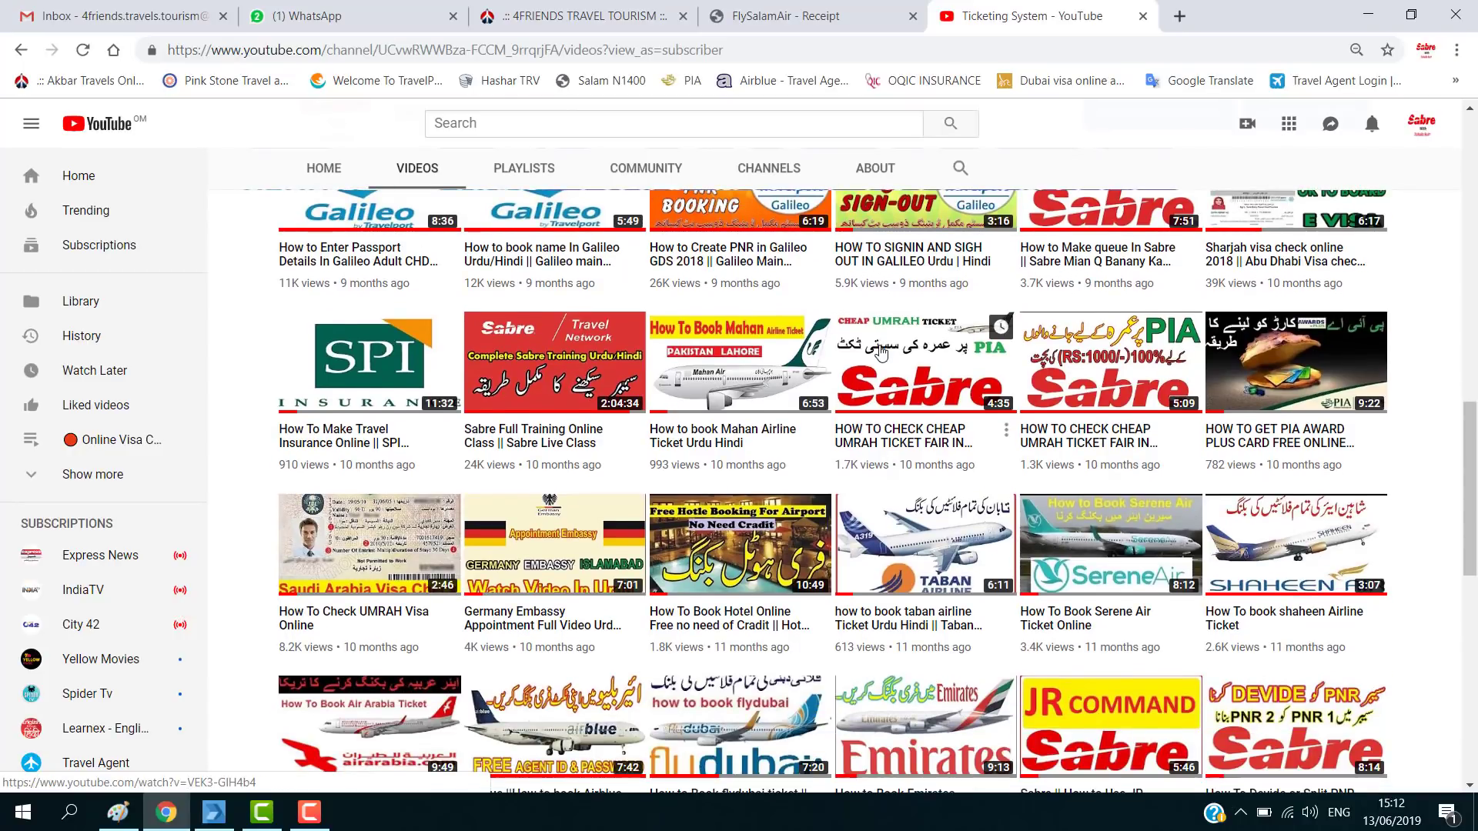
scroll(752, 512, "up", 2)
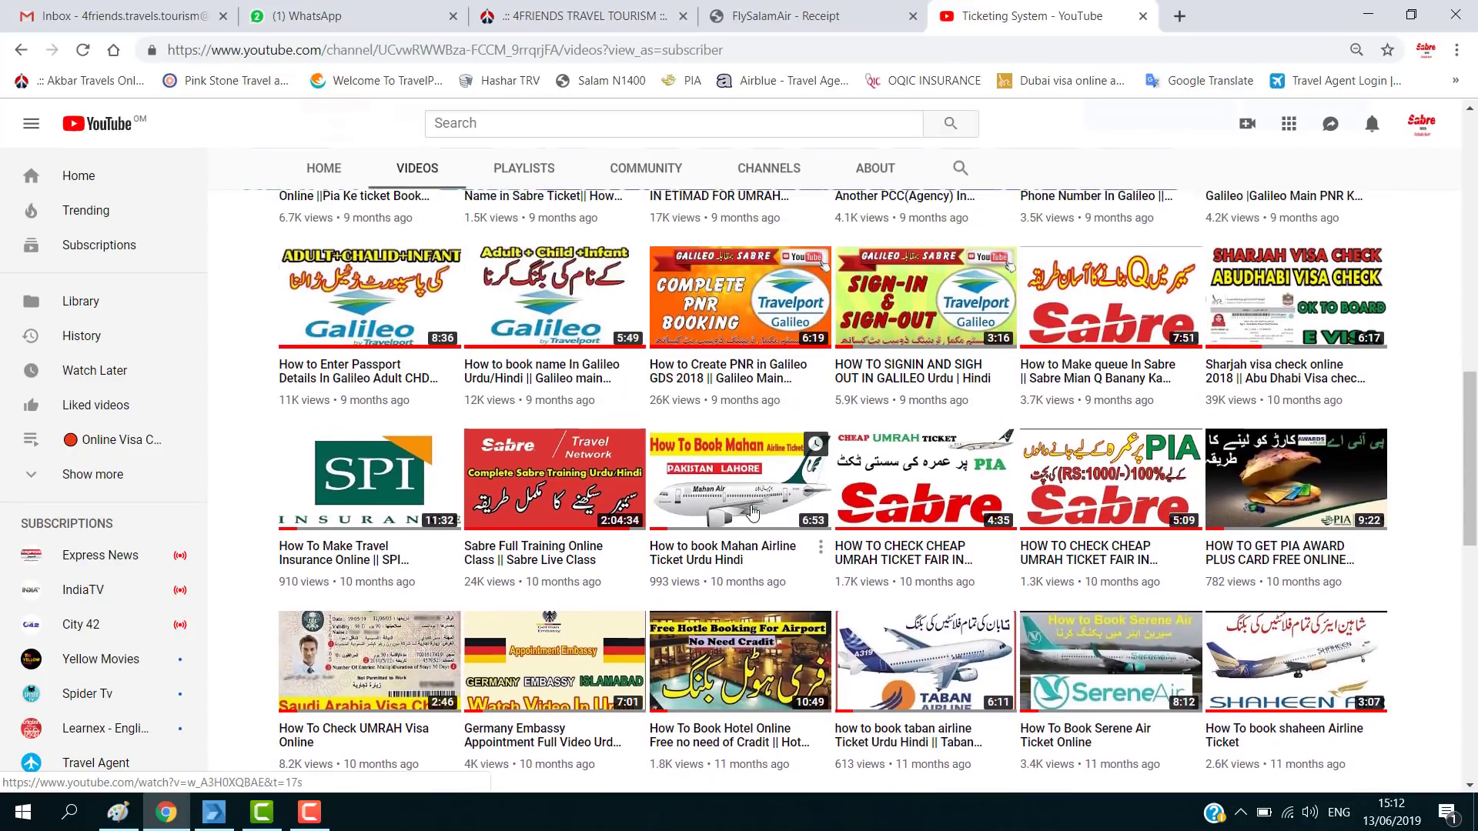
scroll(752, 512, "up", 7)
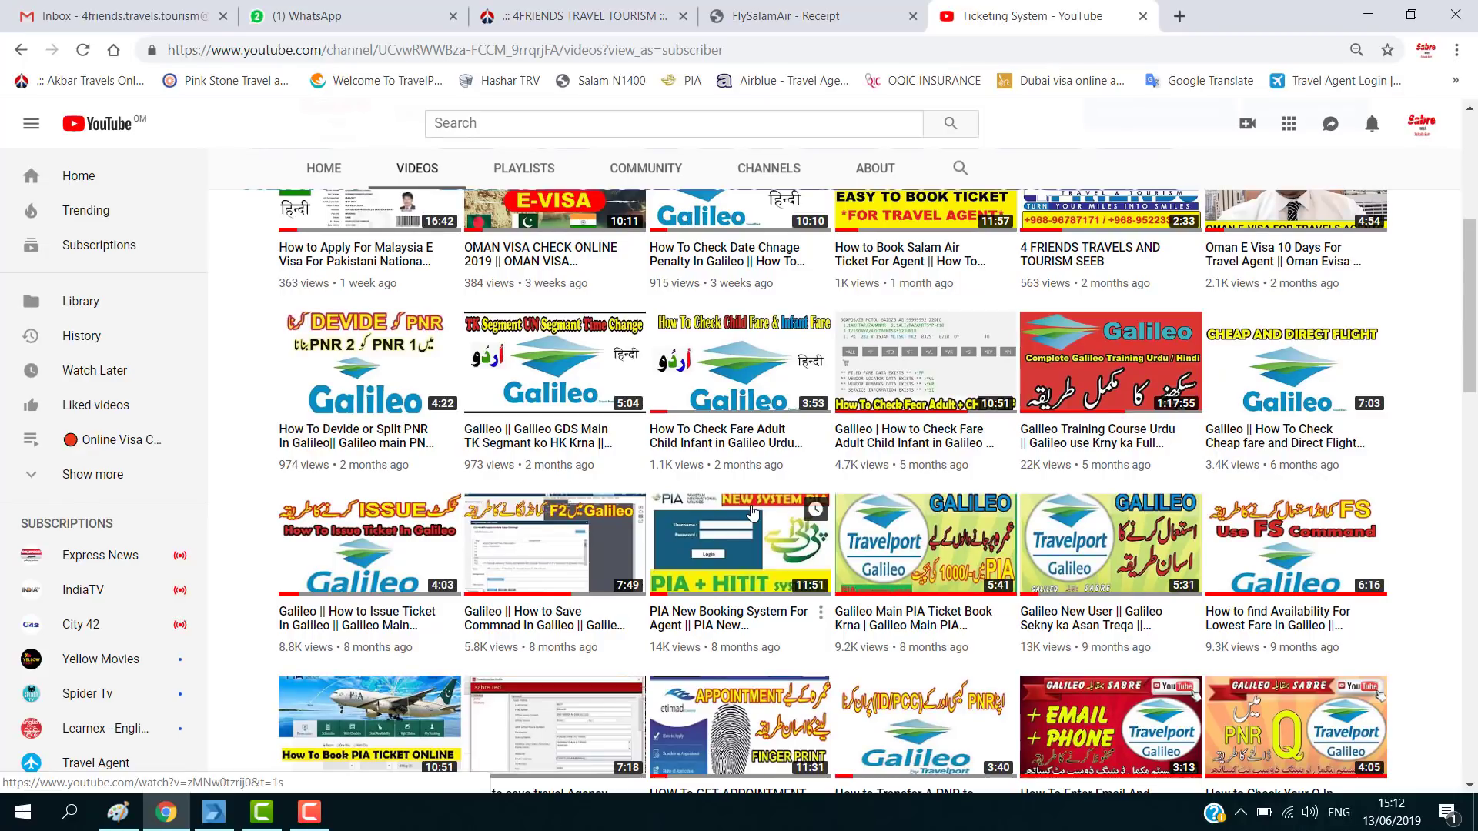
left_click(212, 816)
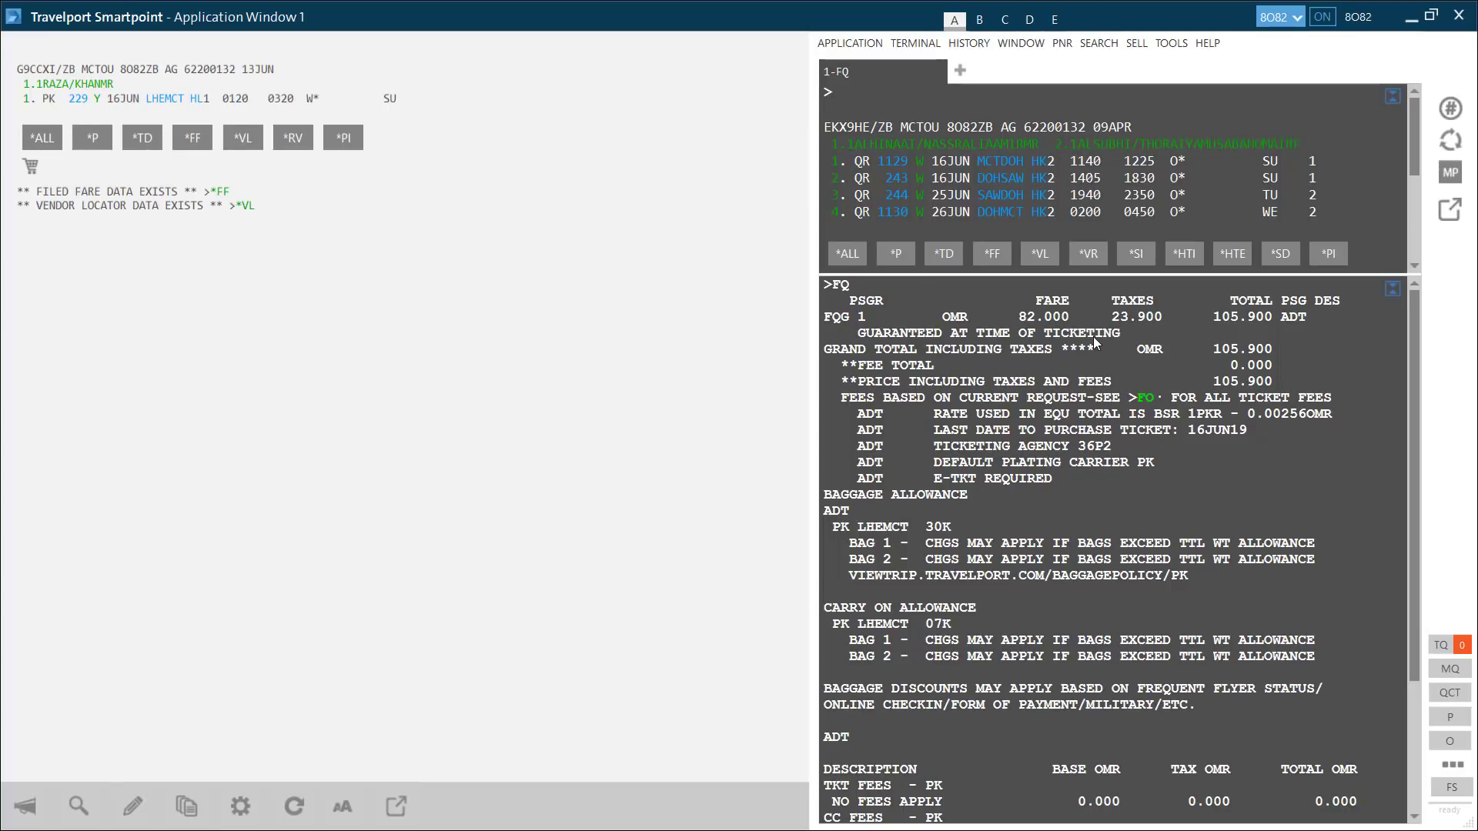
- Redisplay the booking with IR and switch the connection to 642D
scroll(872, 472, "down", 4)
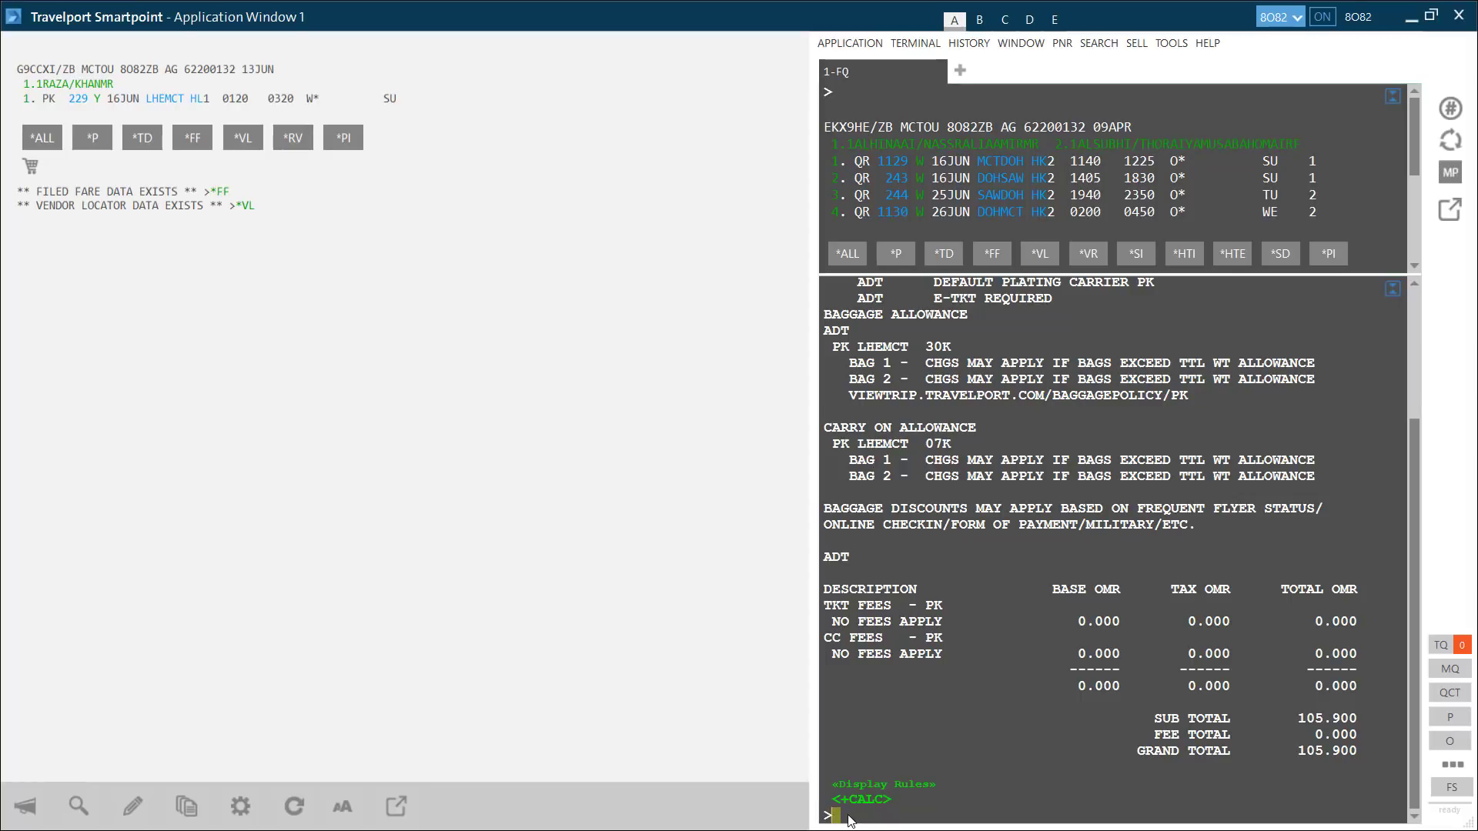
key("Return")
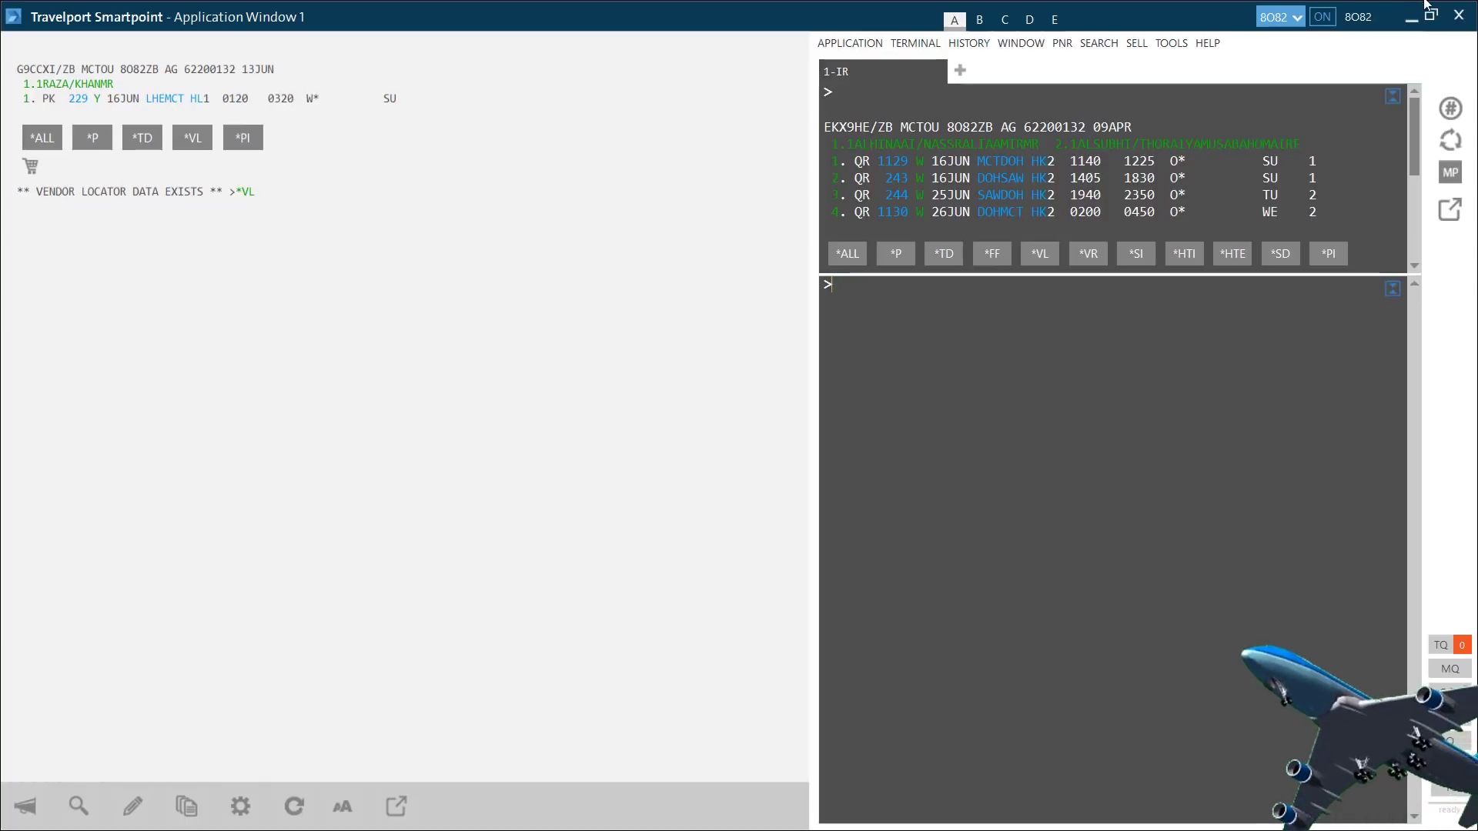
left_click(1283, 24)
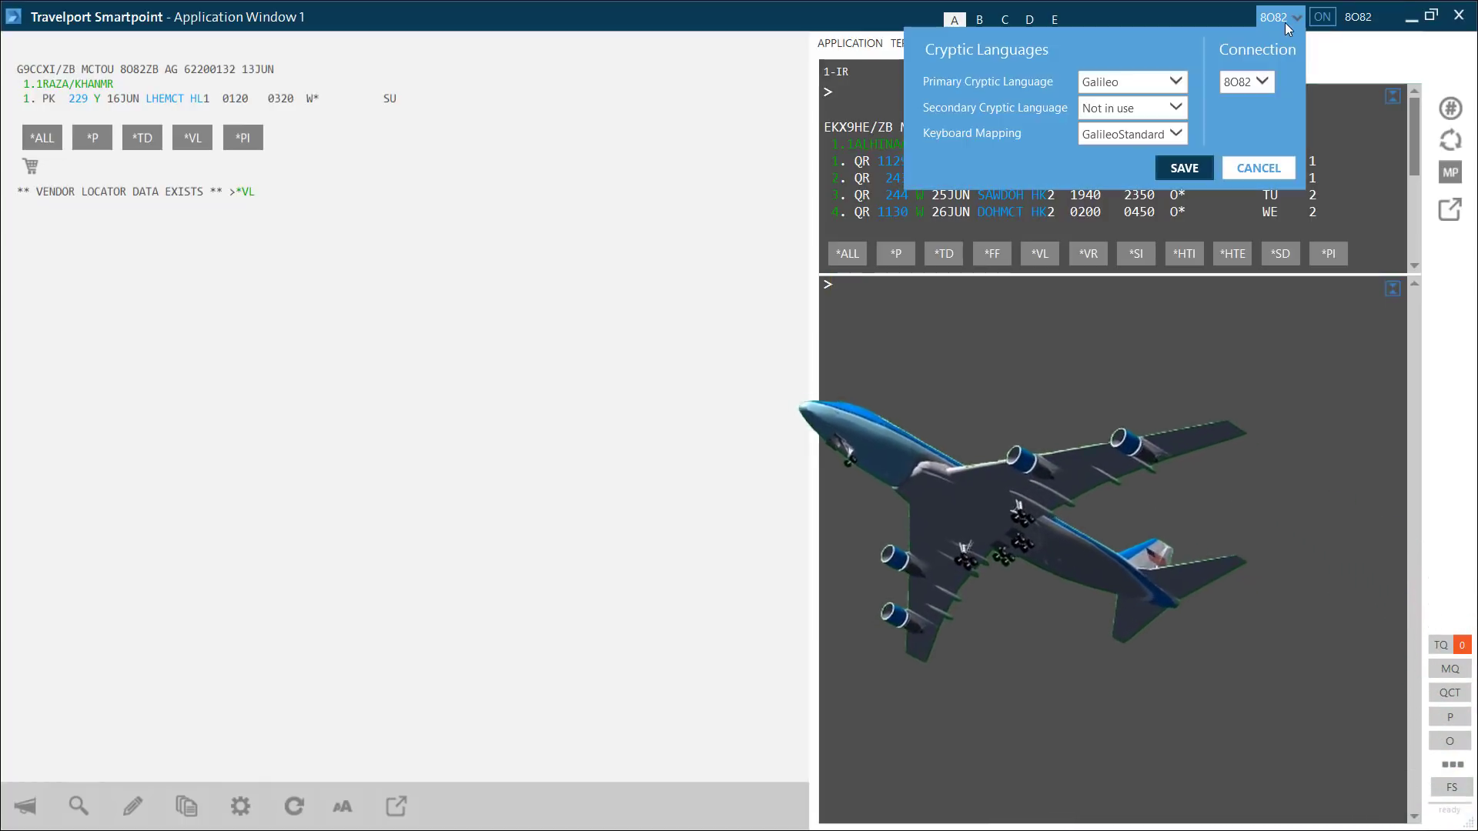
left_click(1241, 81)
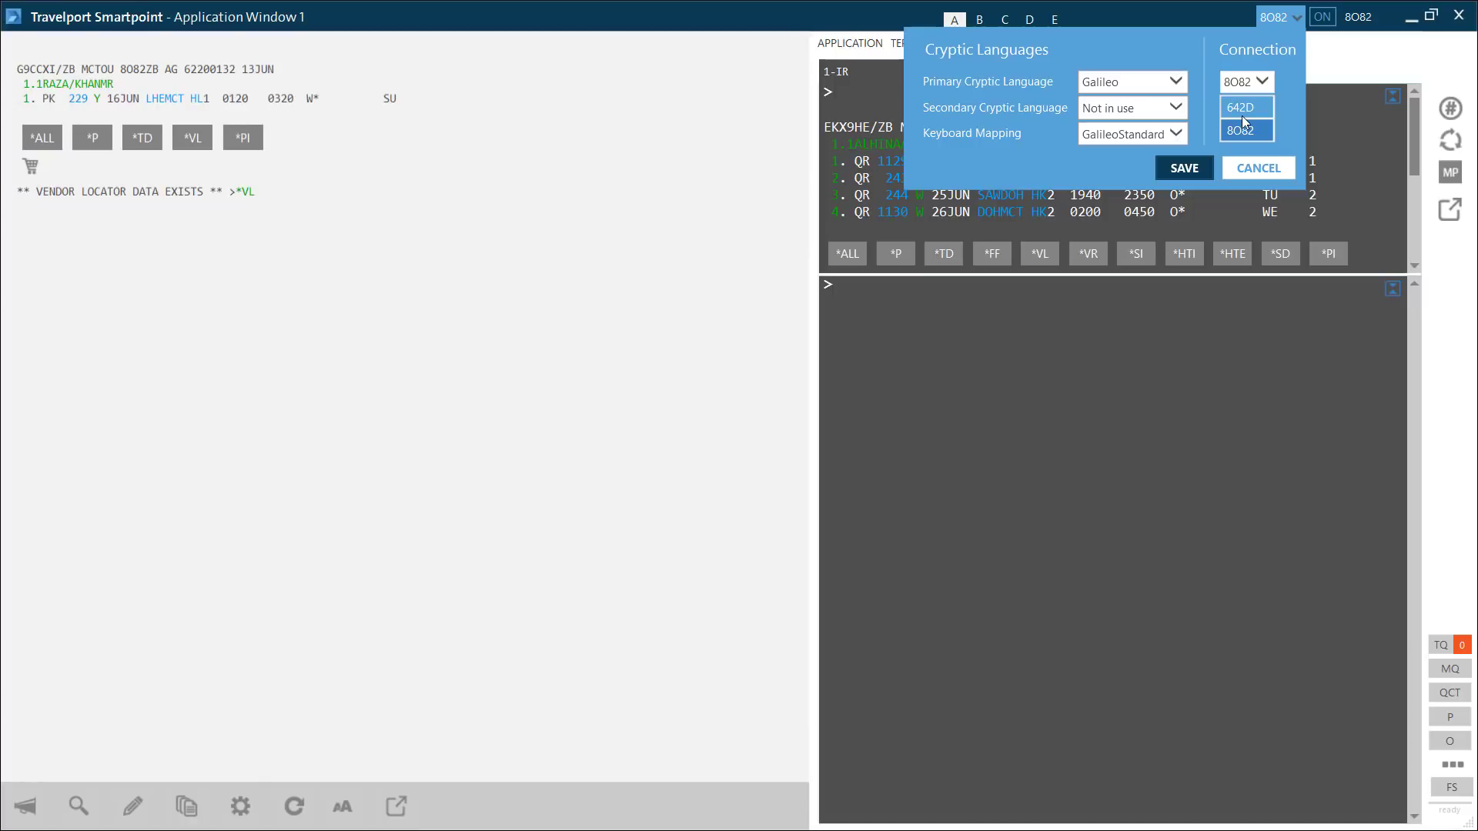
left_click(1240, 113)
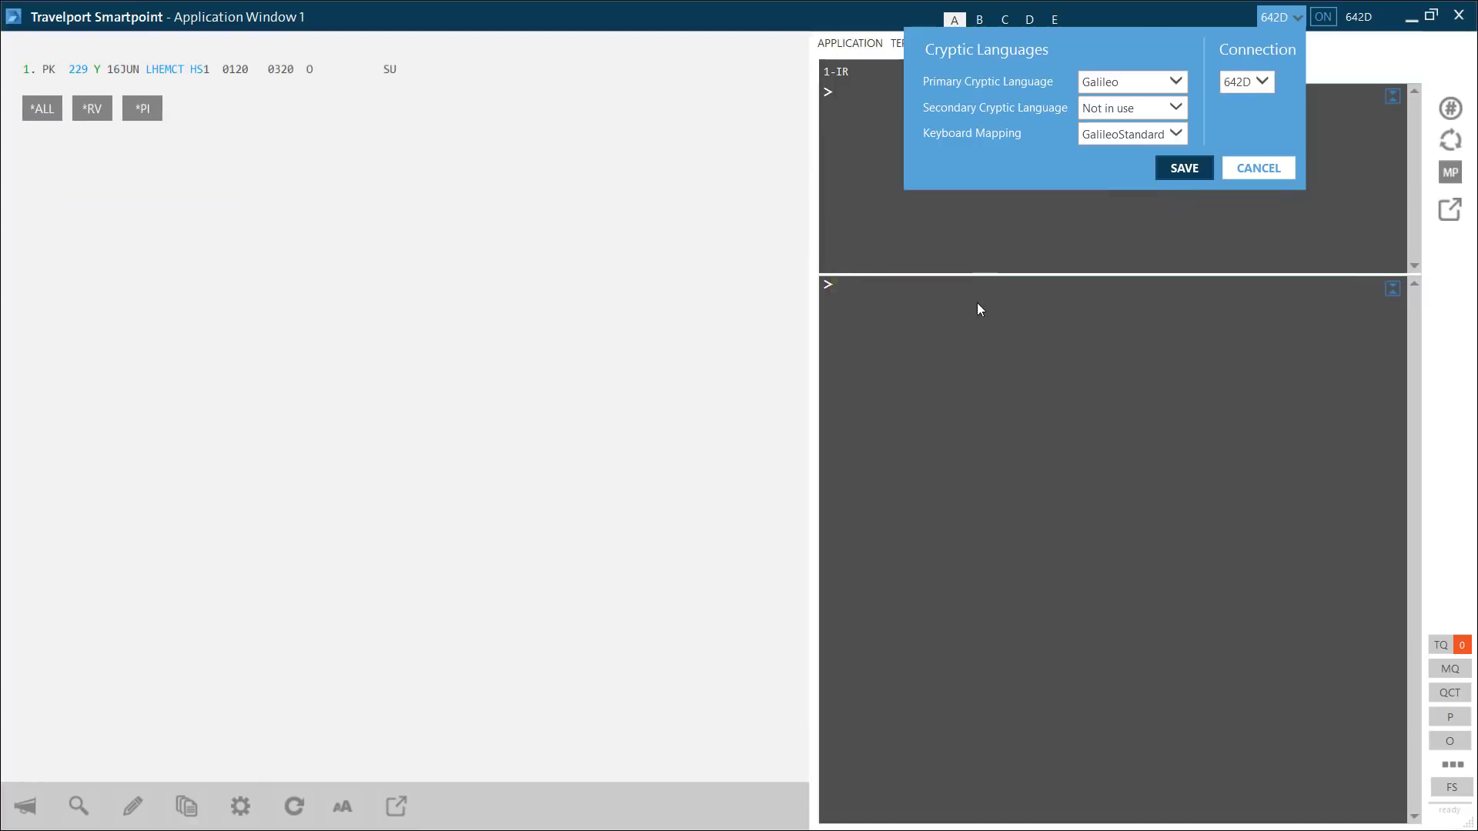
left_click(277, 128)
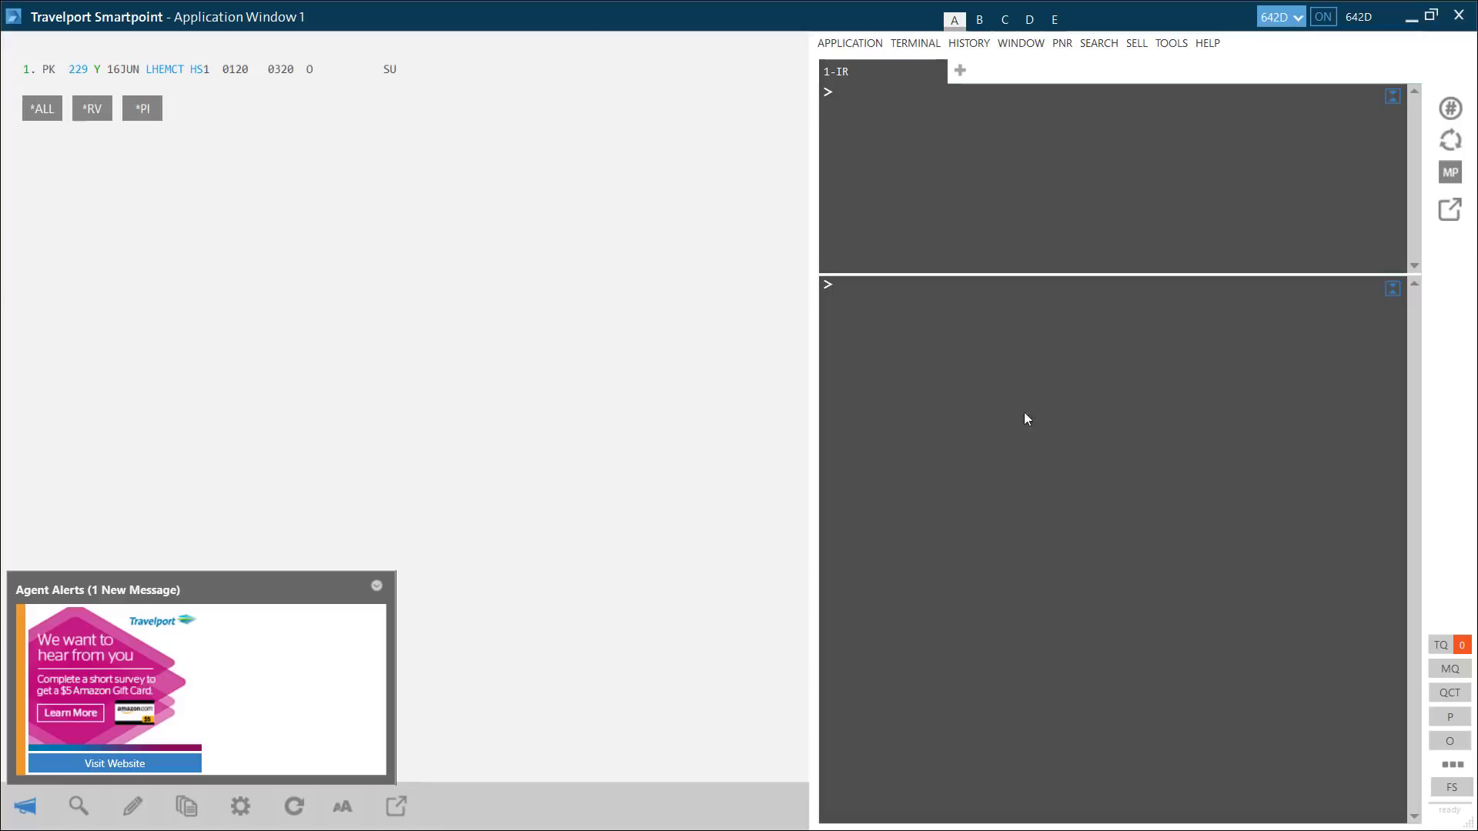
- Ignore the booking on 642D and switch the connection back to 8O82
type("I")
key("Return")
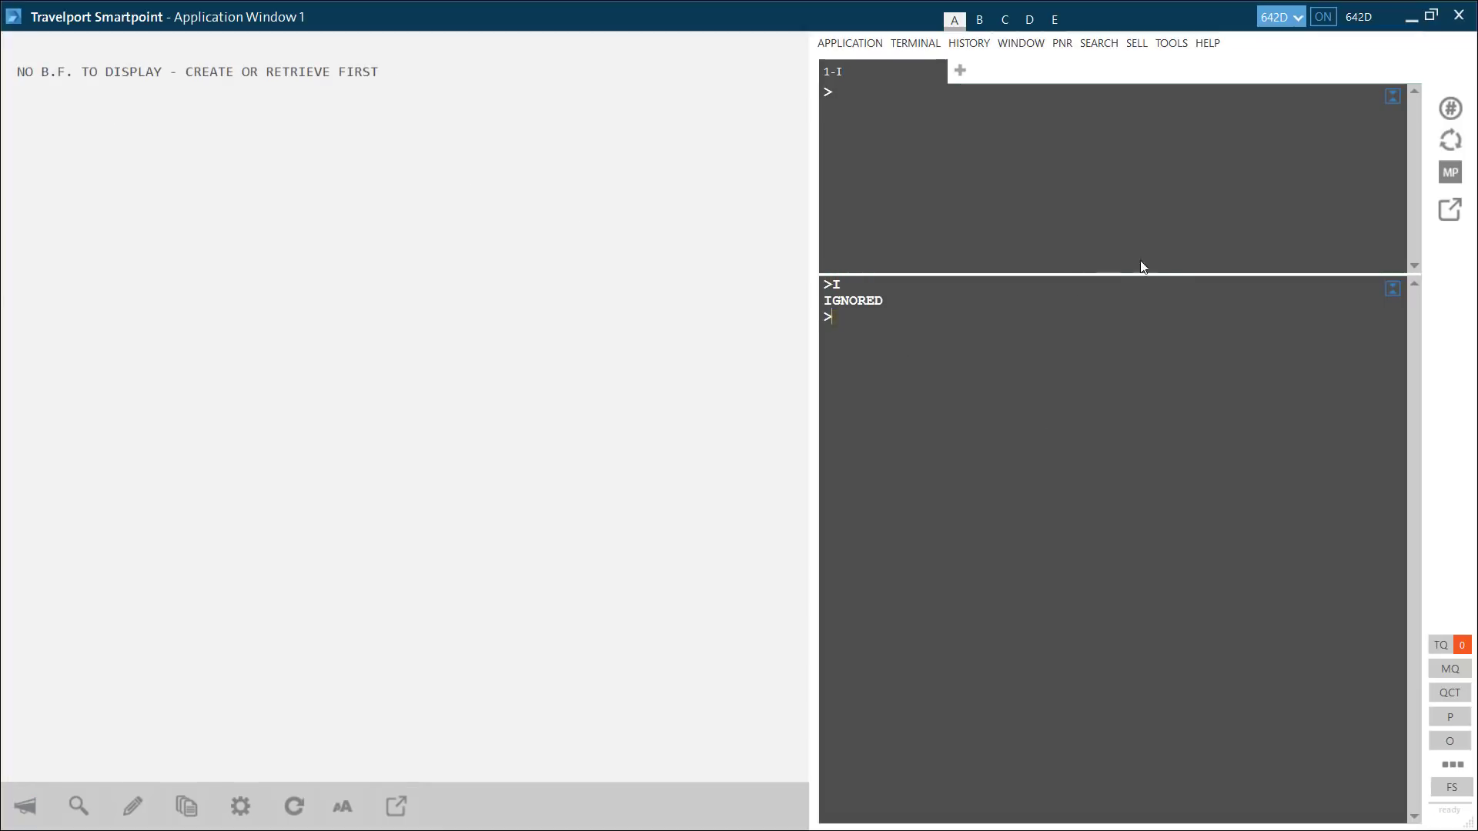
left_click(1282, 14)
left_click(1241, 82)
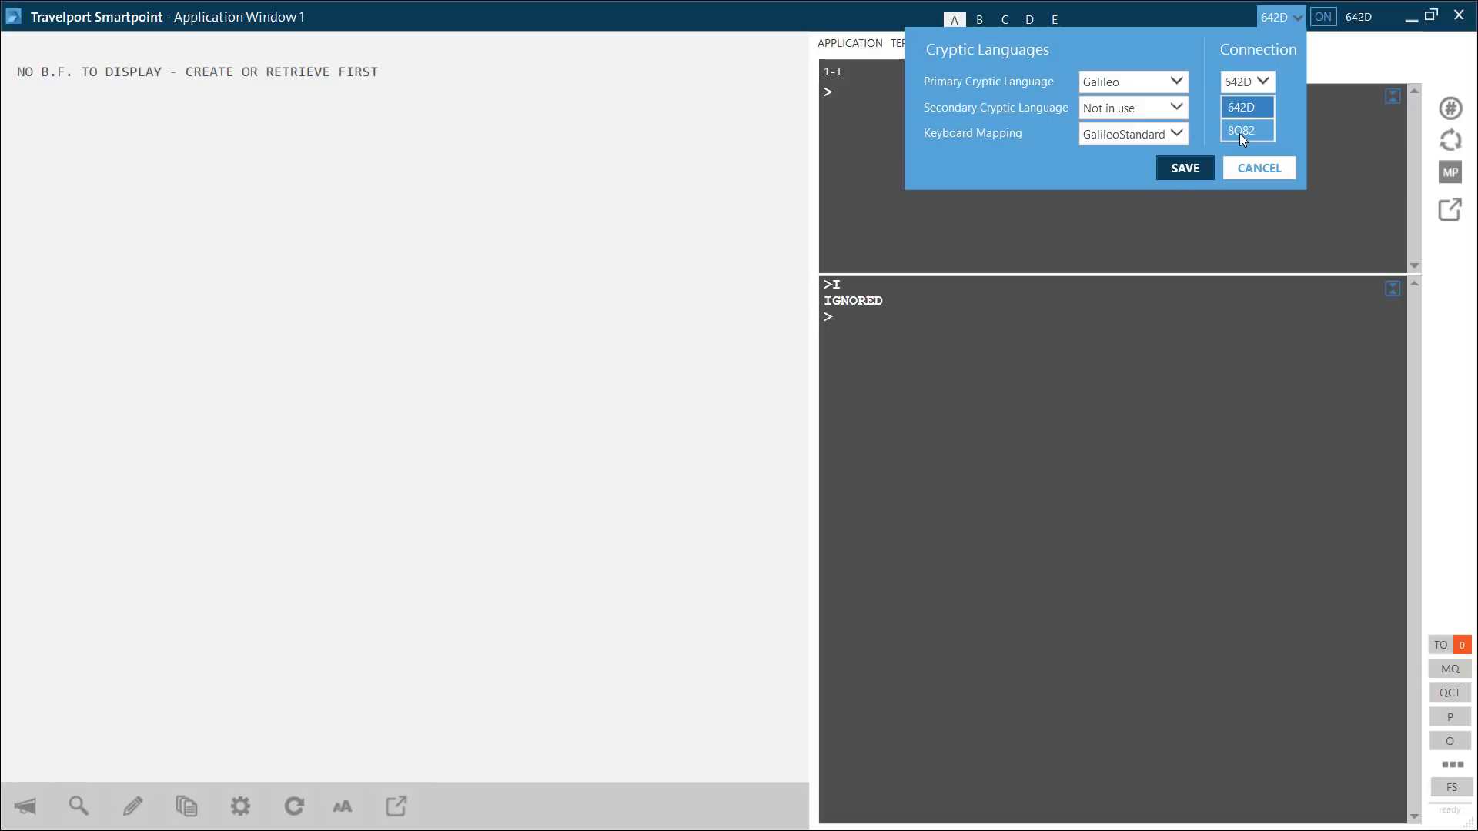
left_click(1239, 132)
left_click(966, 351)
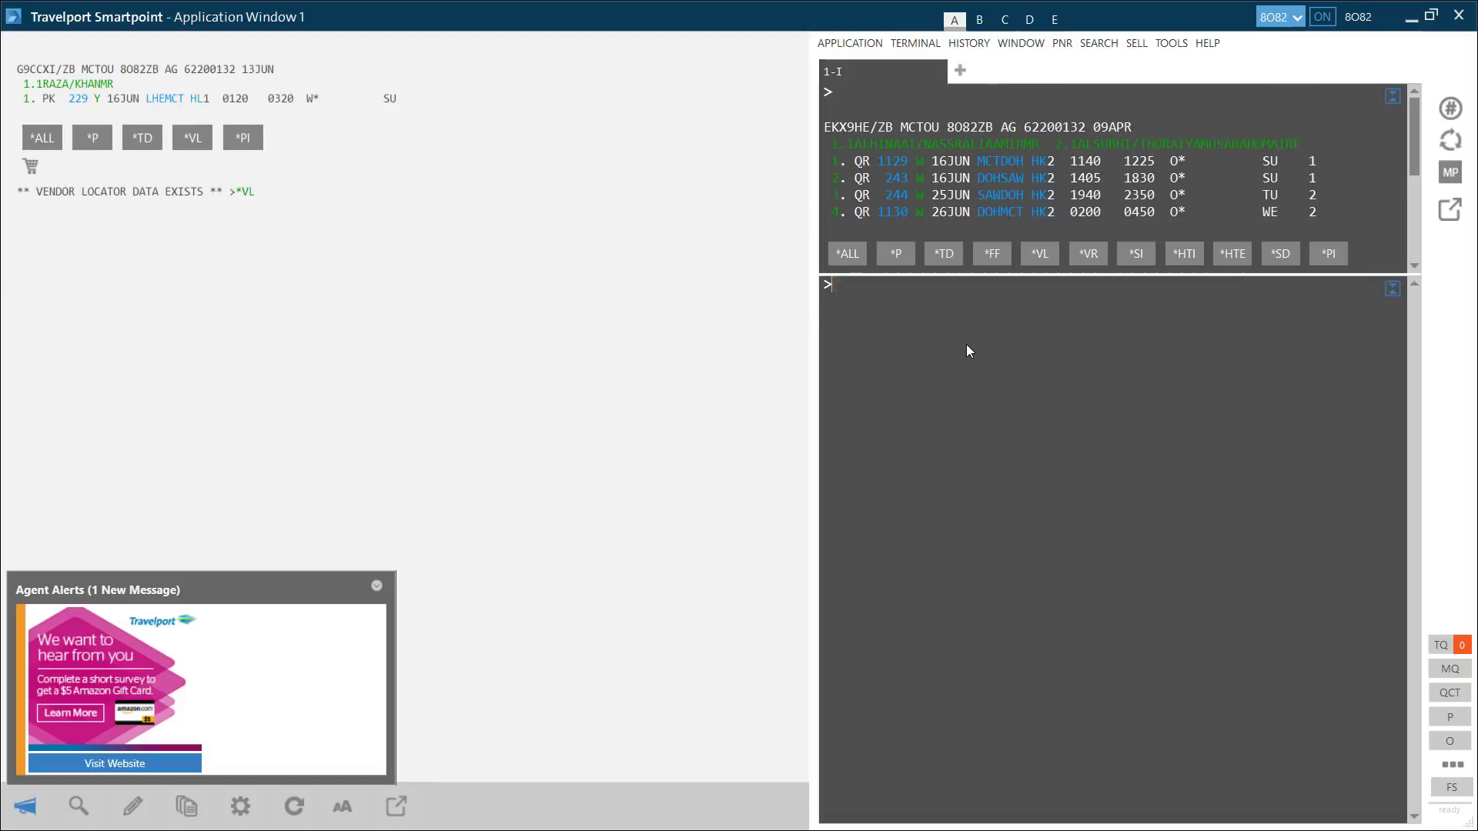
- Redisplay the booking file with IR and type a passenger name retrieval entry
type("IR")
key("Return")
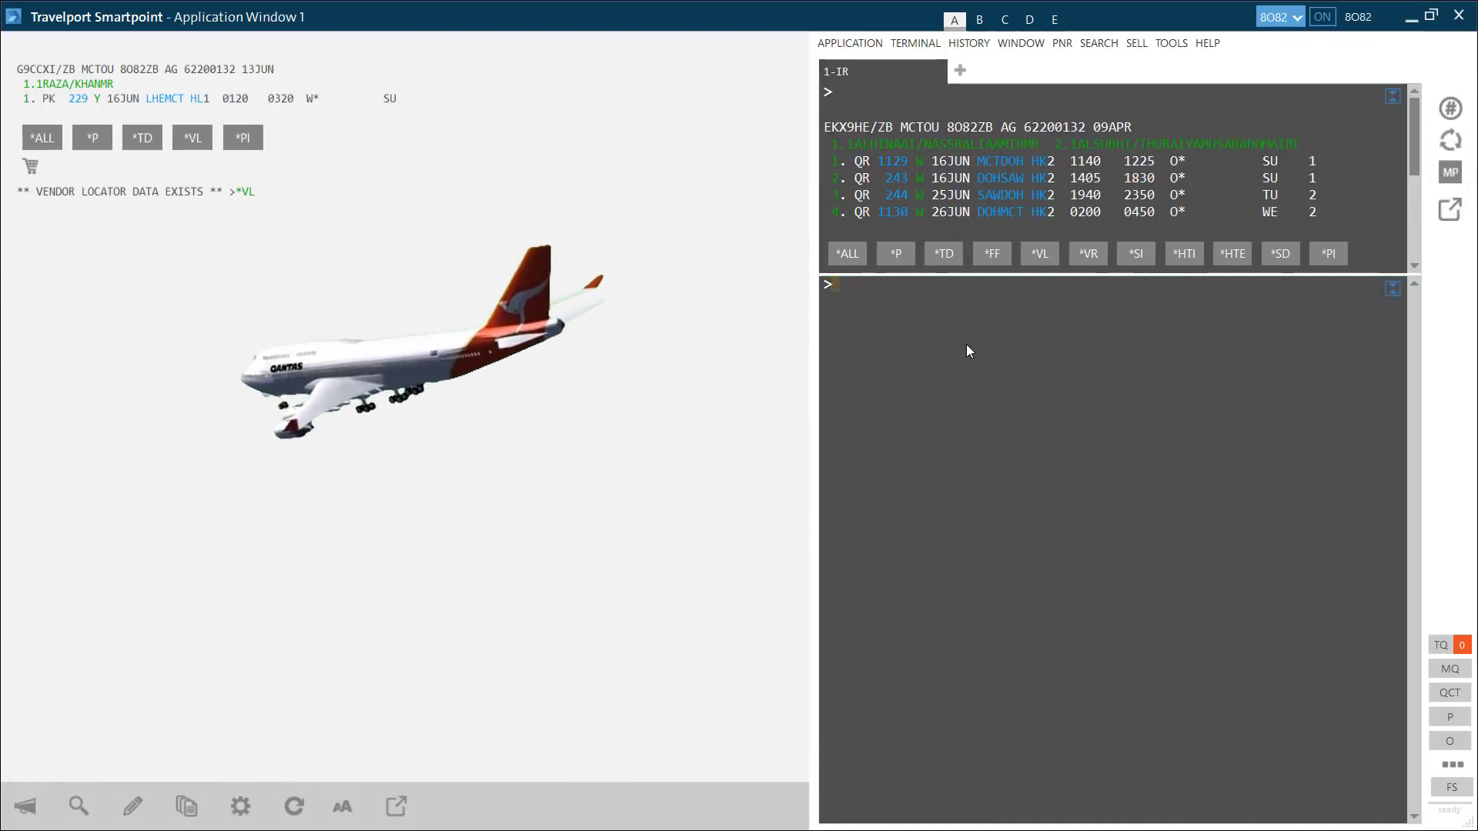
- Recall A16JUNLHEMCT*PK to show PK availability Lahore–Muscat for 16JUN, then minimise Smartpoint
key("alt+Up")
key("alt+Up")
key("alt+Up")
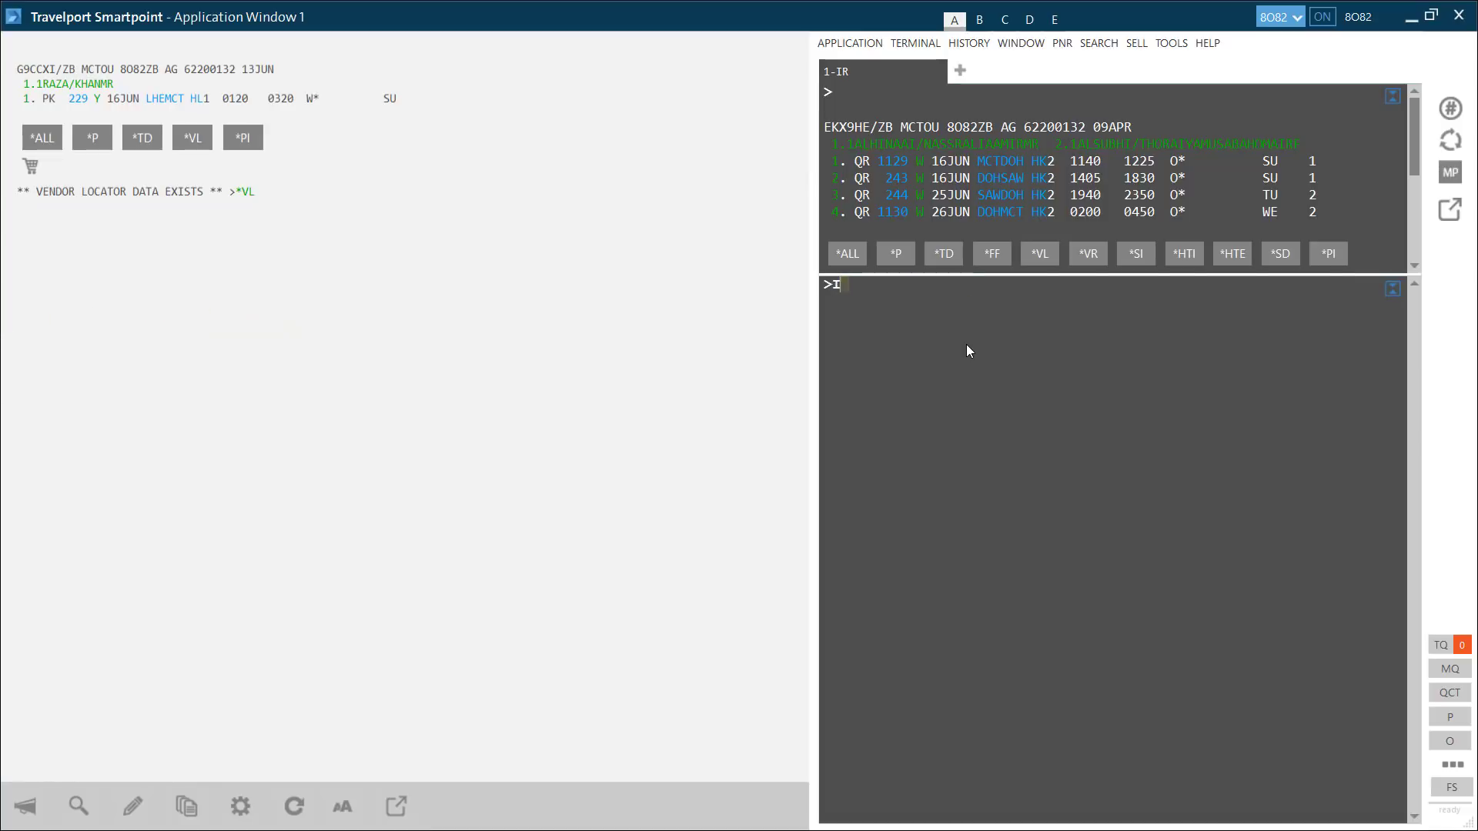
key("alt+Down")
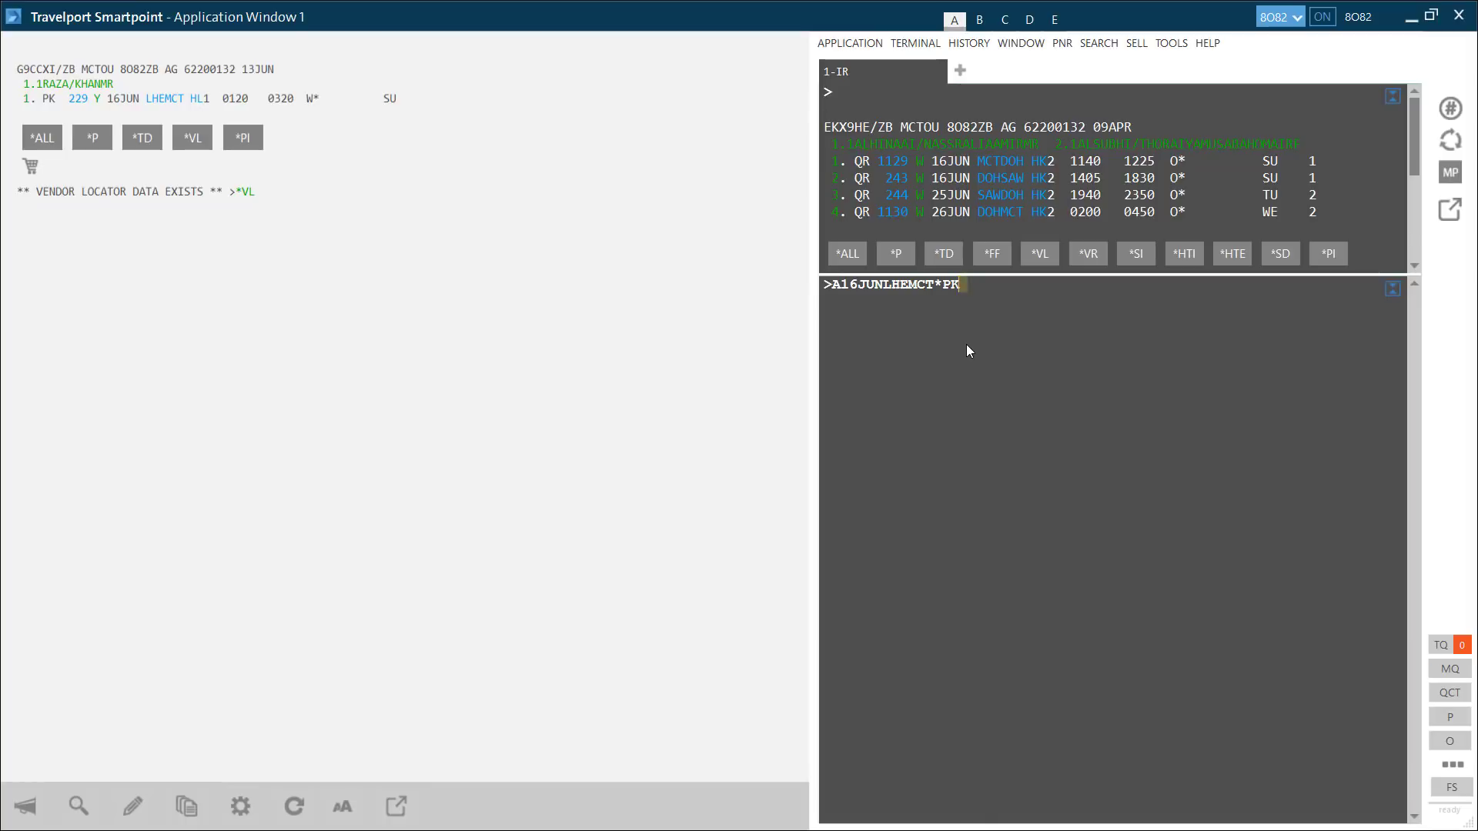
key("Return")
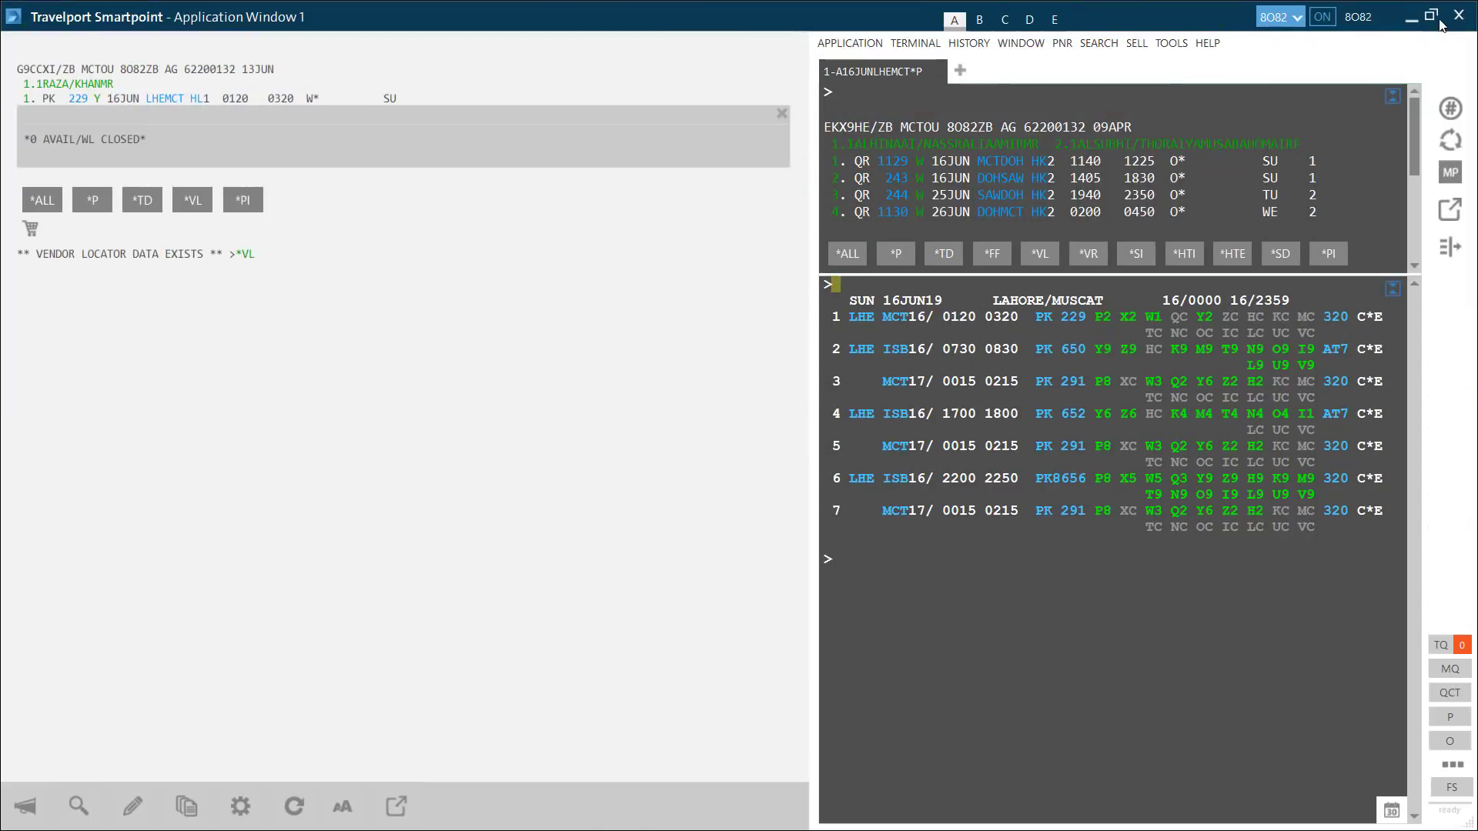
left_click(1415, 11)
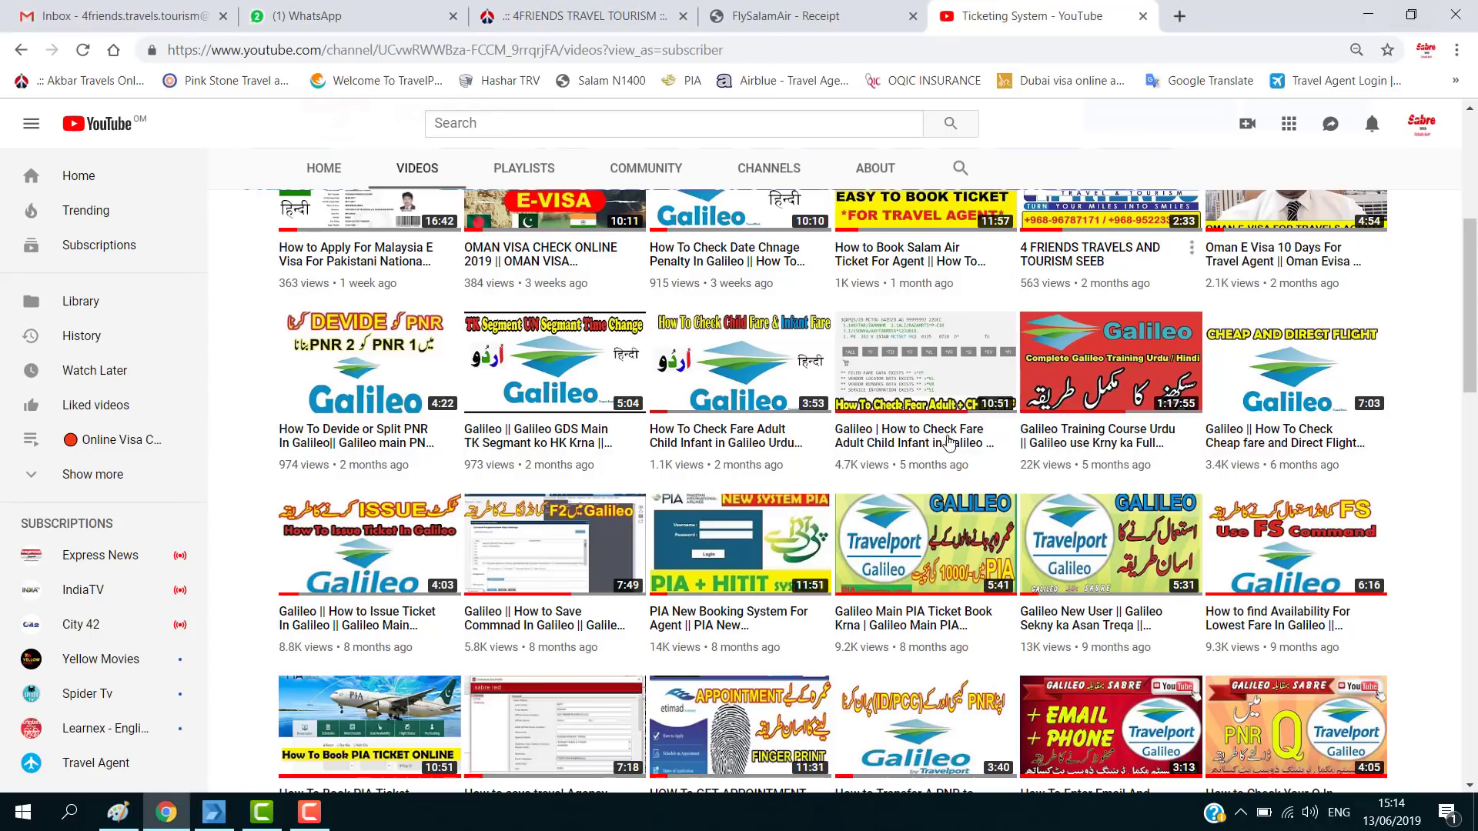